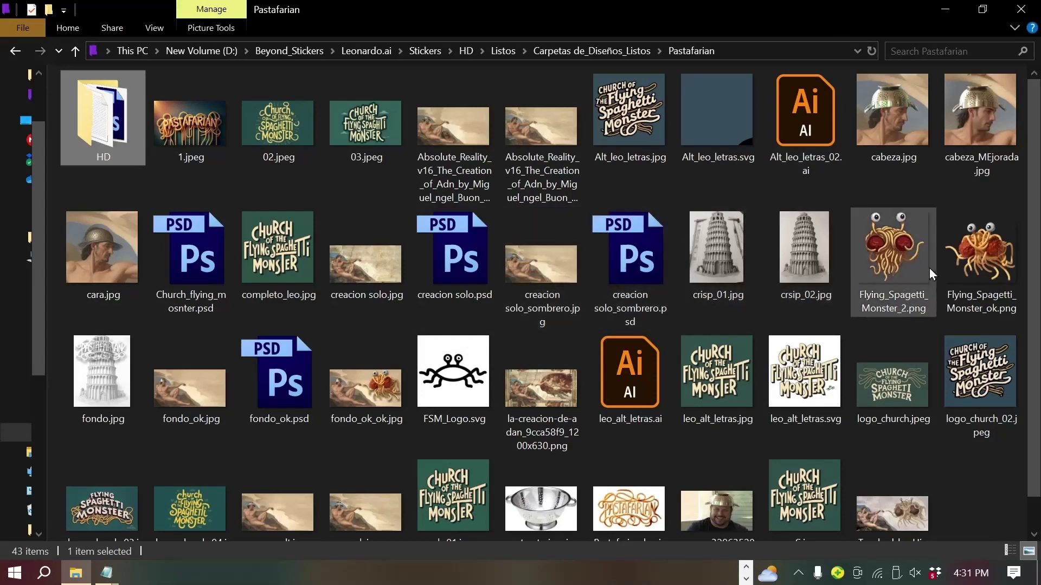
Browse 1.jpeg, 02.jpeg and 03.jpeg through to the Creation of Adam render in Photos.
scroll(1035, 190, down, 1)
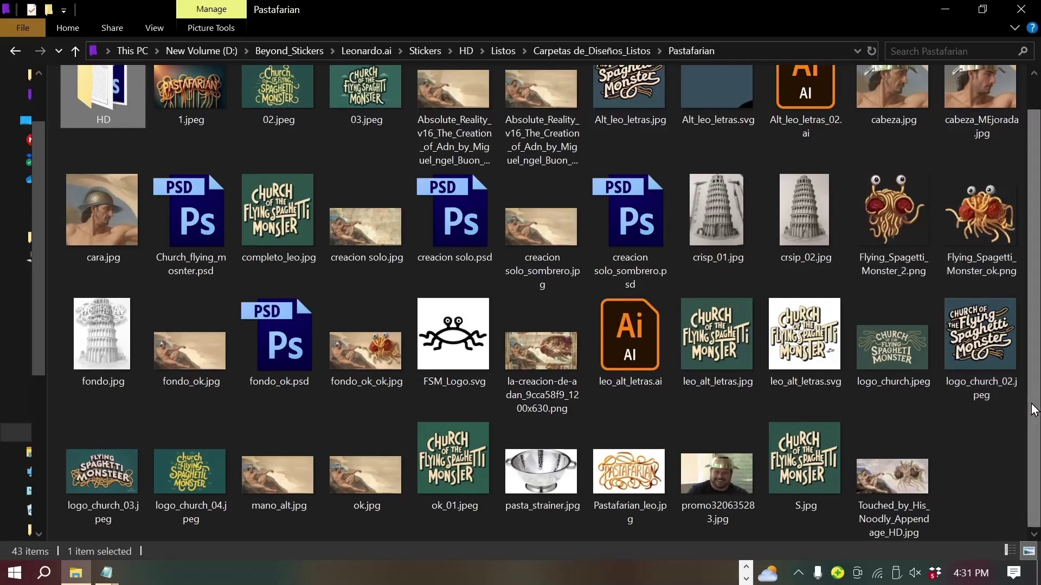
scroll(1032, 406, up, 1)
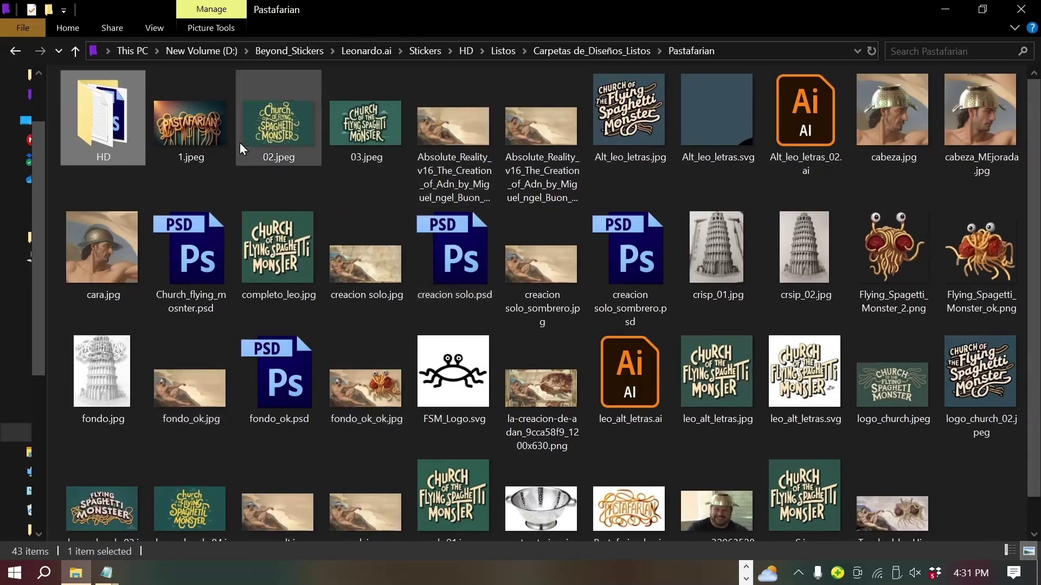
double_click(198, 133)
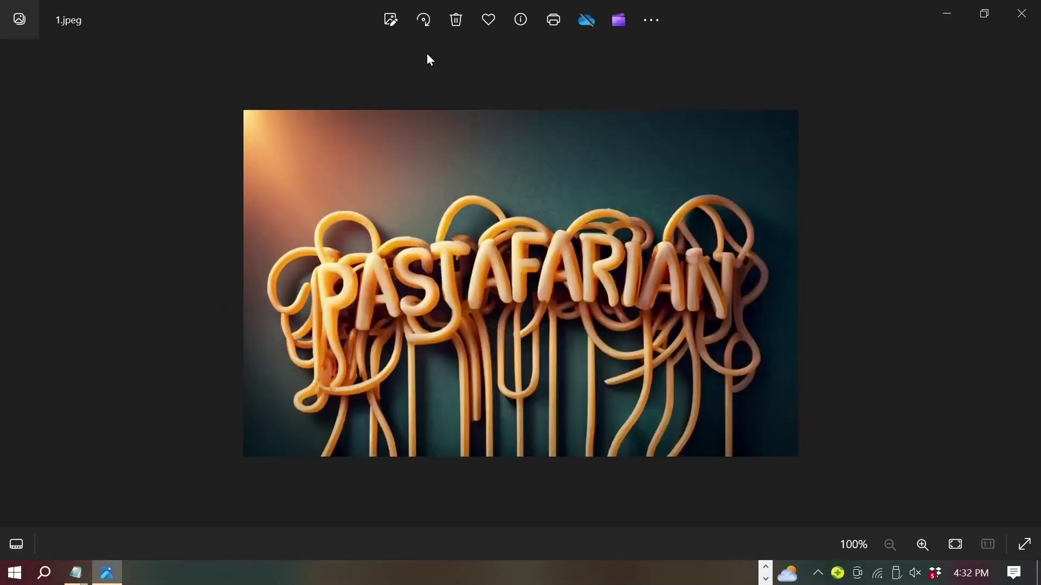
key(Right)
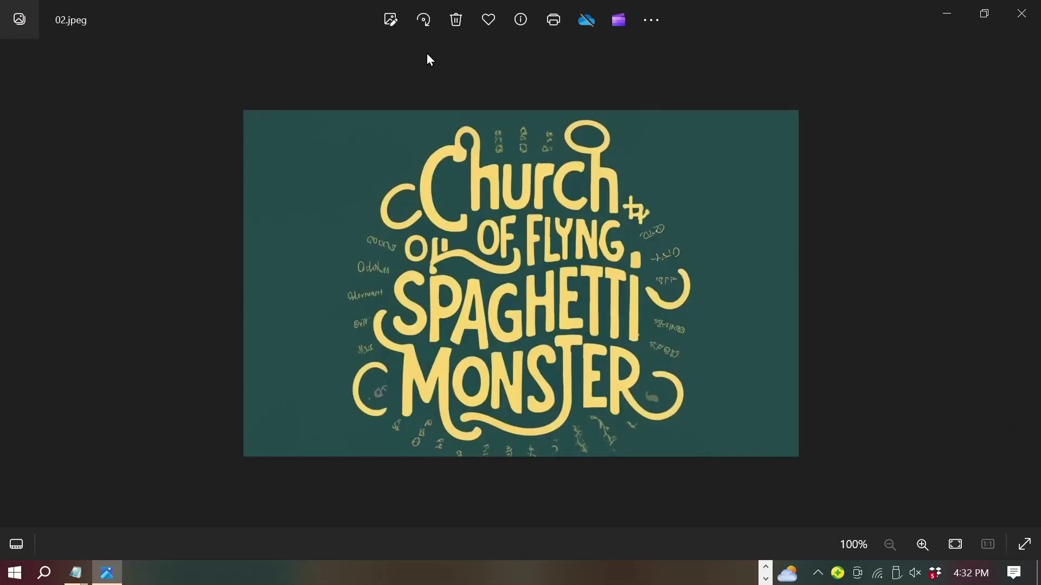
key(Right)
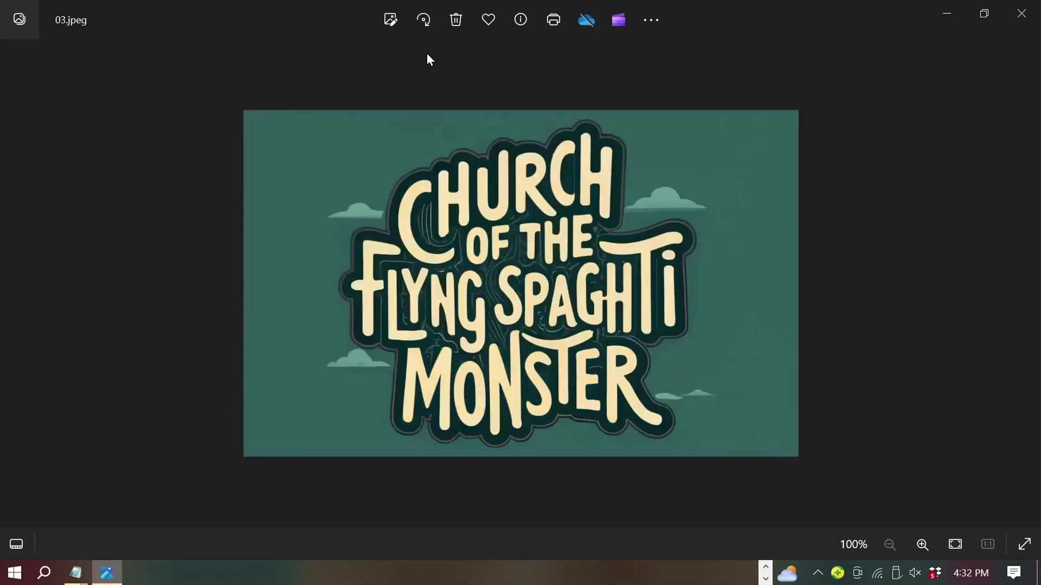
key(Right)
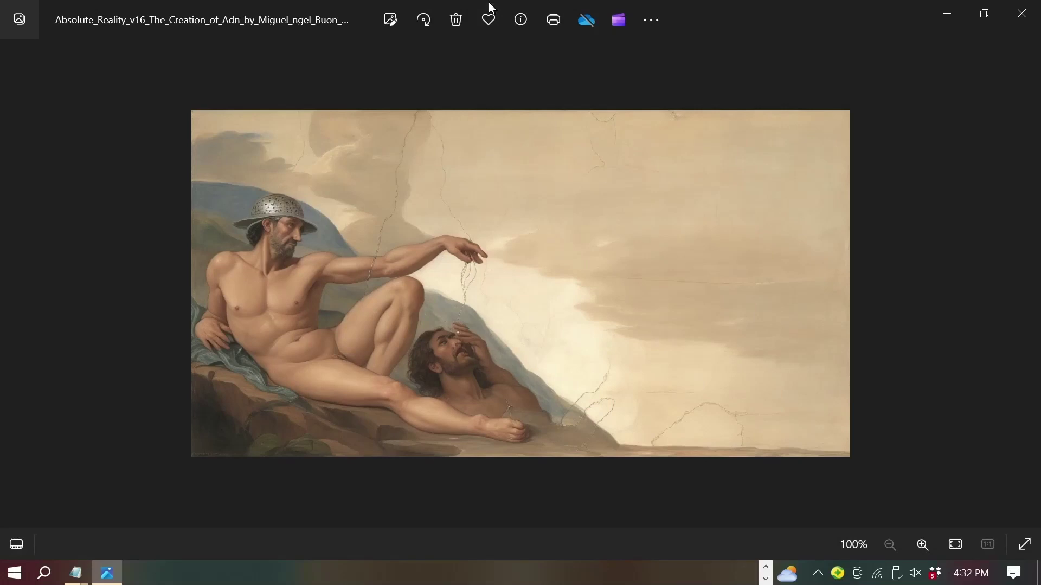
click(1021, 13)
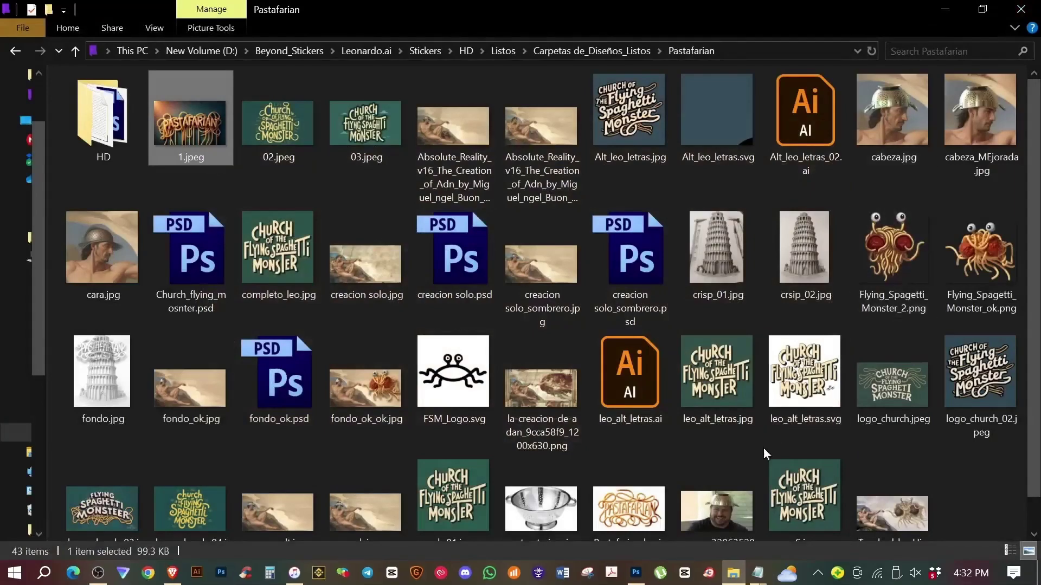
View the colander photo promo320635283.jpg and the Touched_by_His_Noodly_Appendage_HD.jpg painting.
double_click(757, 461)
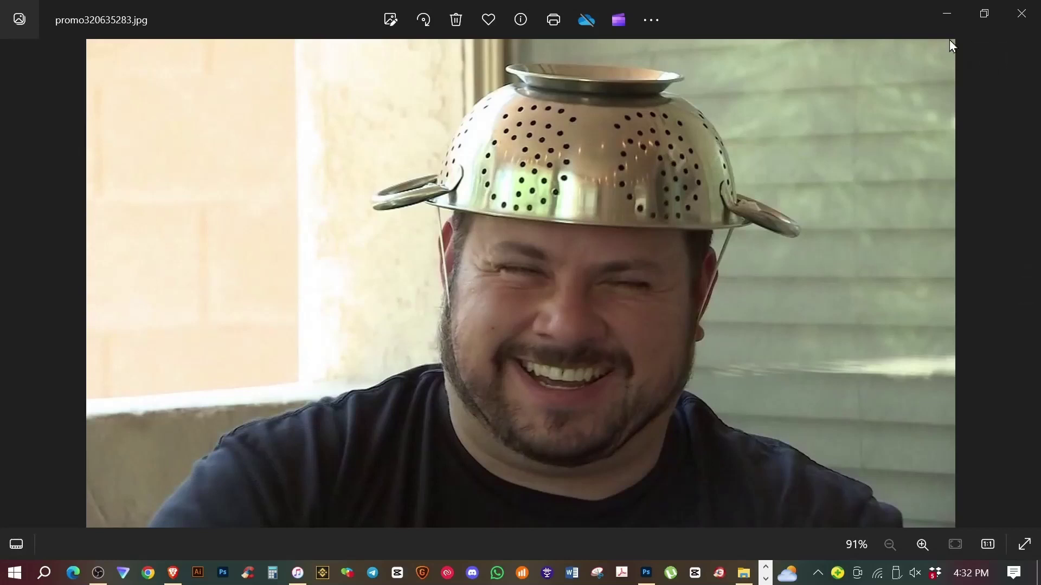
click(1021, 15)
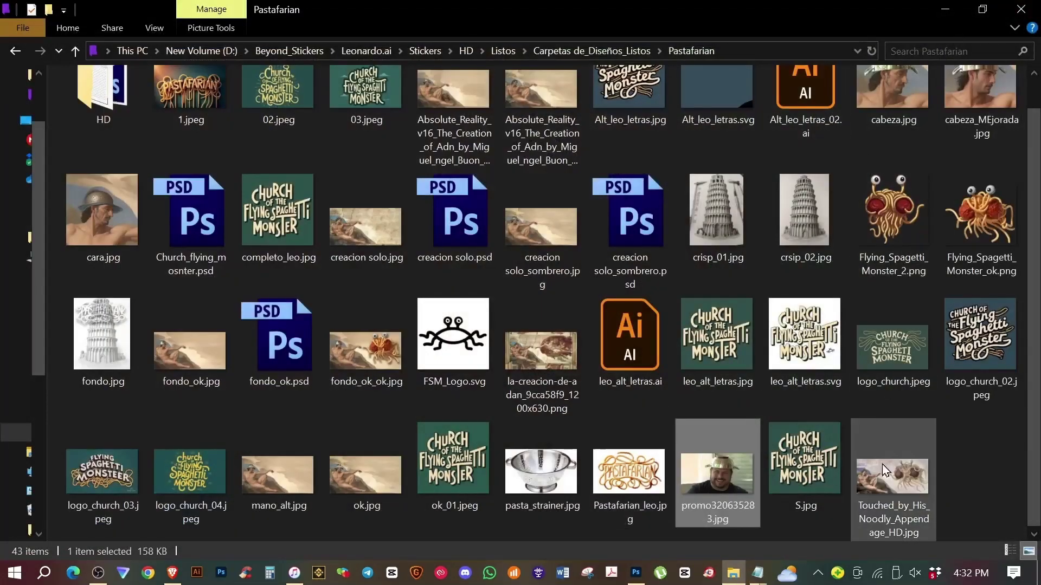
click(886, 480)
double_click(885, 480)
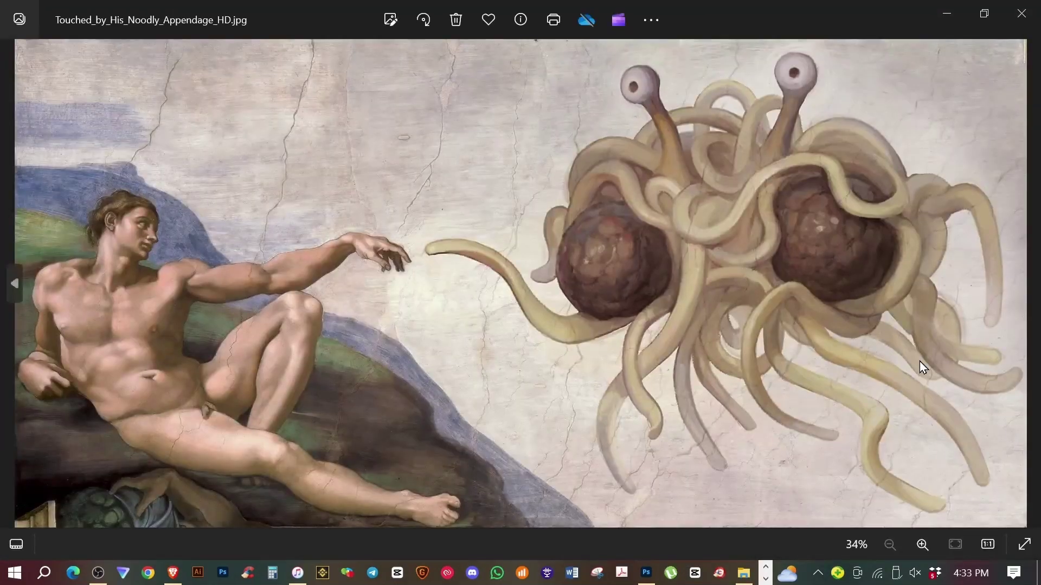
key(alt+F4)
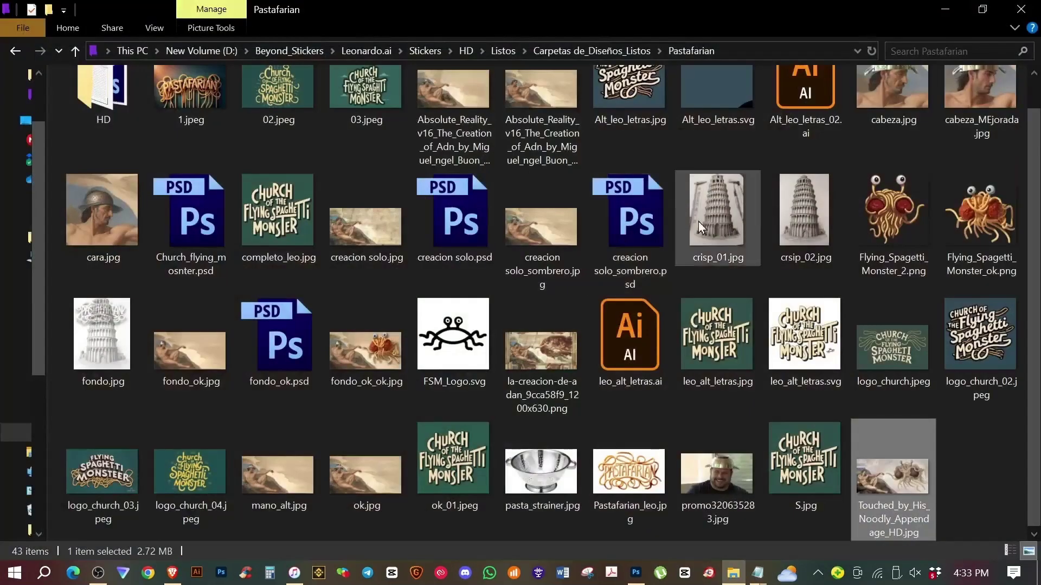
Zoom the first Creation of Adam render to 313% on Adam, then open cara.jpg.
scroll(891, 217, up, 1)
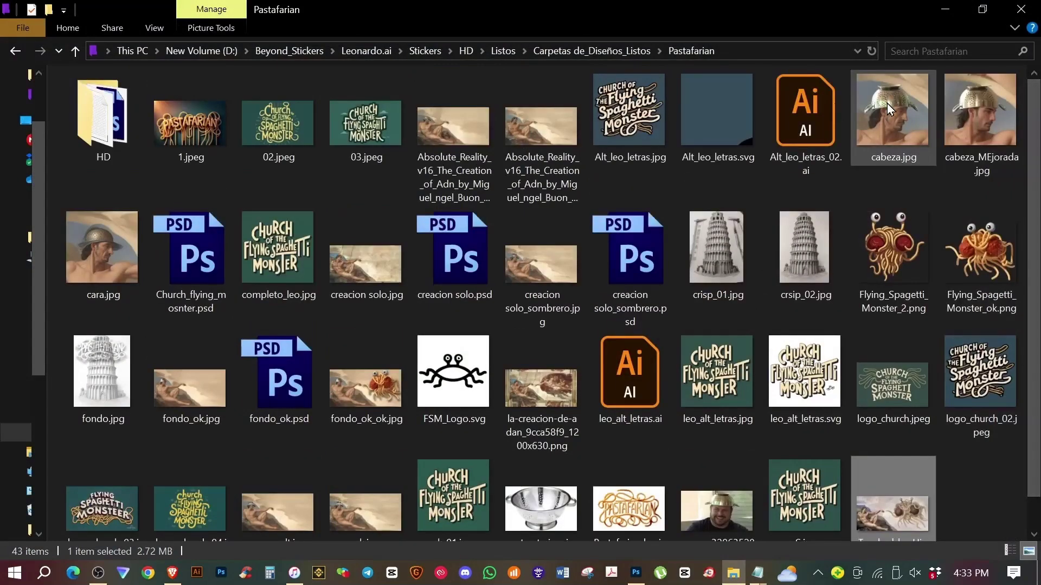
double_click(458, 124)
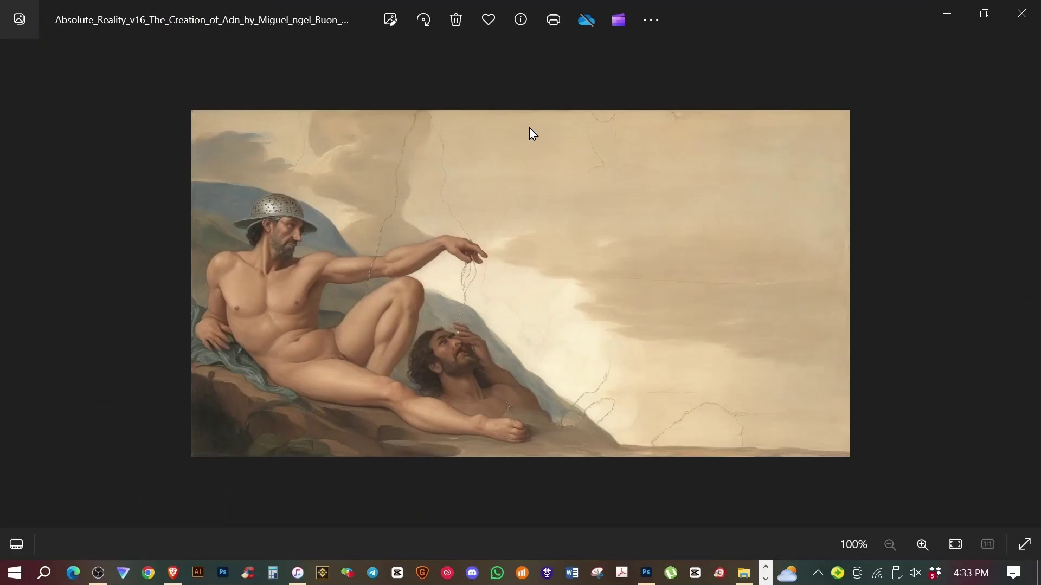
key(Left)
key(Right)
key(Right)
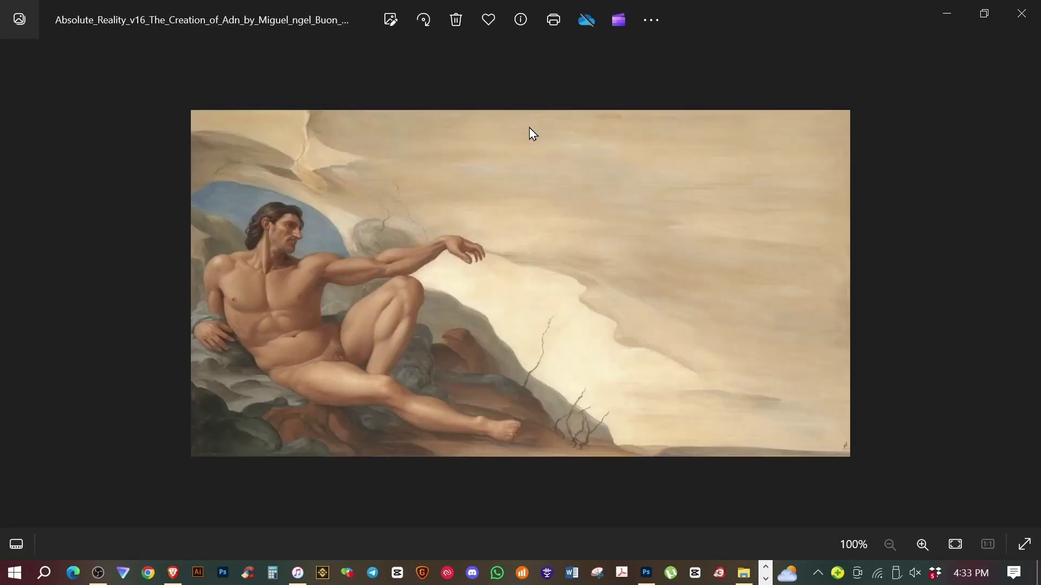
key(ctrl+plus)
key(ctrl+plus)
key(ctrl+plus)
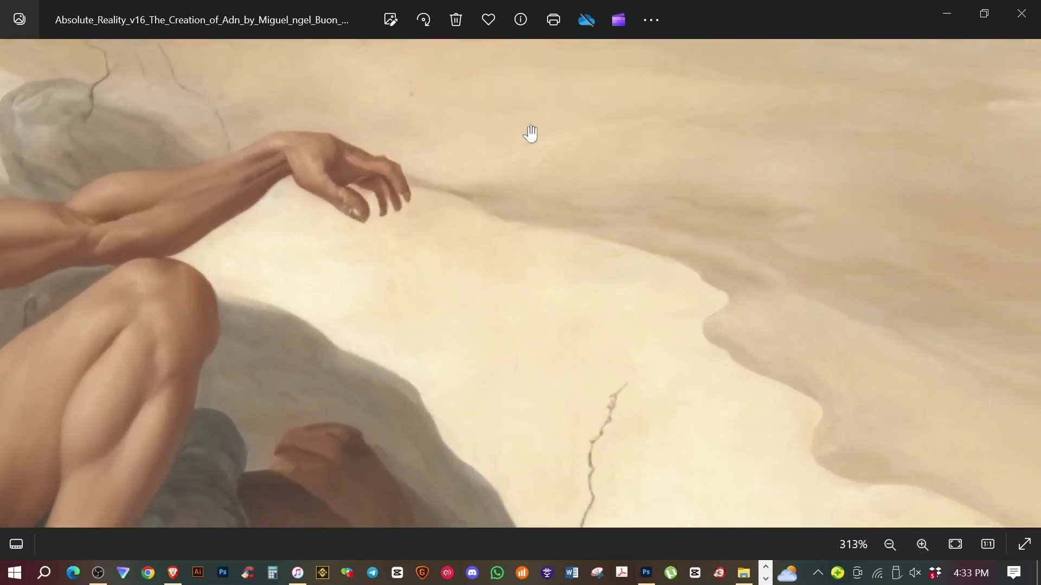
key(Left)
key(Left)
key(Left)
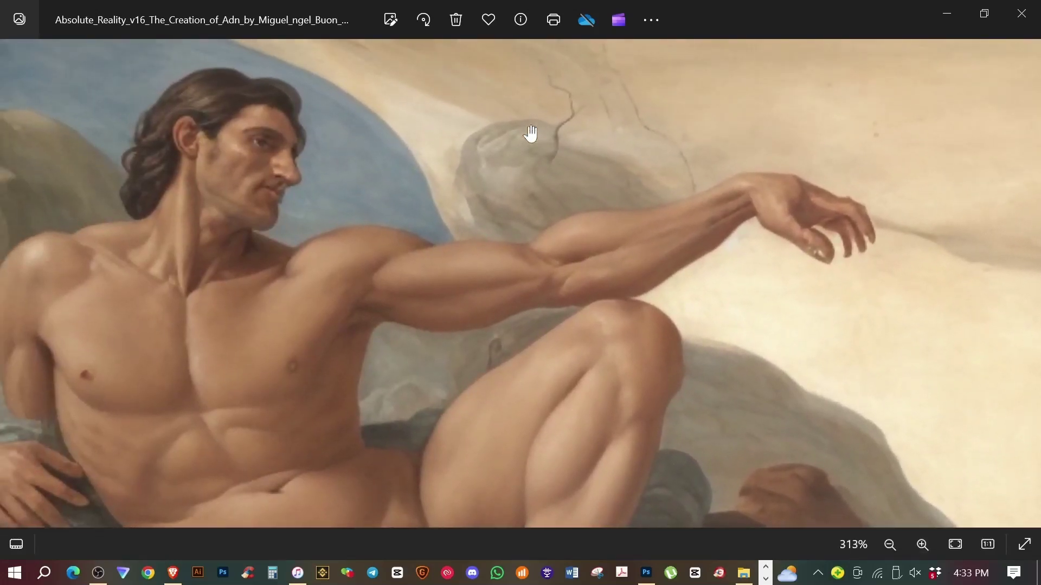
click(1021, 13)
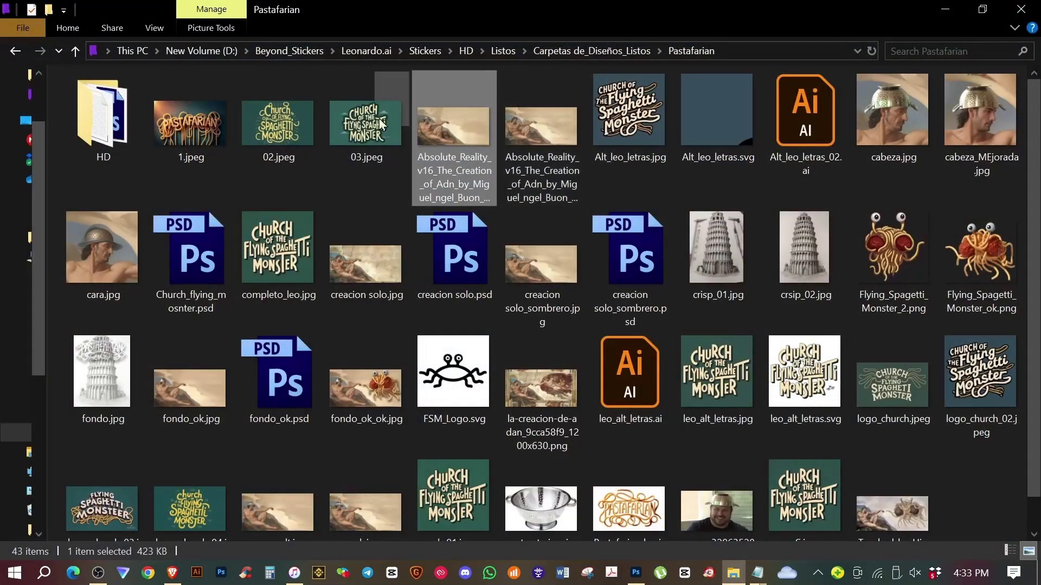
double_click(116, 236)
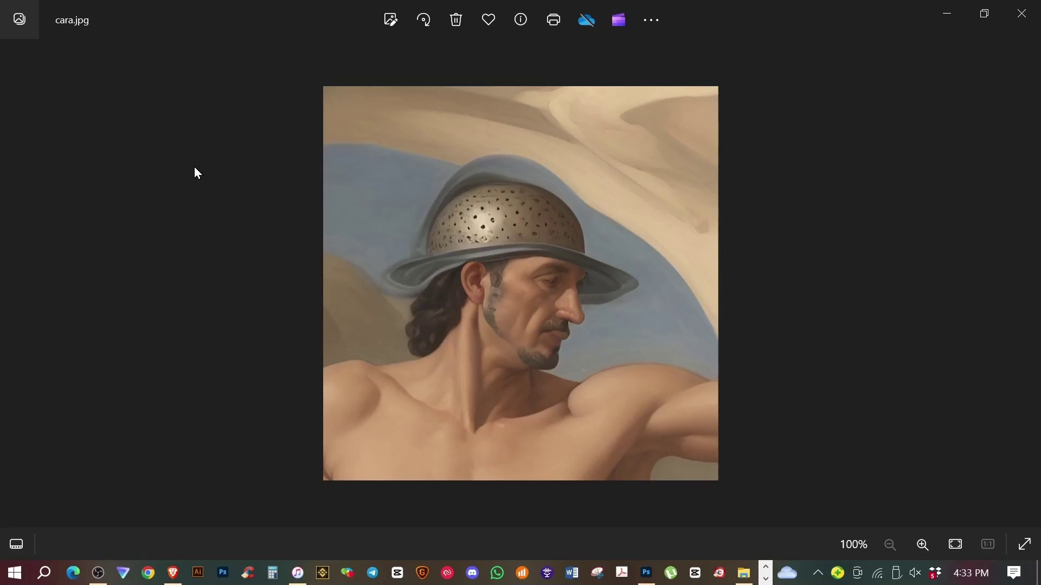
Compare cabeza.jpg against the enhanced cabeza_MEjorada.jpg, flipping back and forth.
key(alt+F4)
double_click(909, 118)
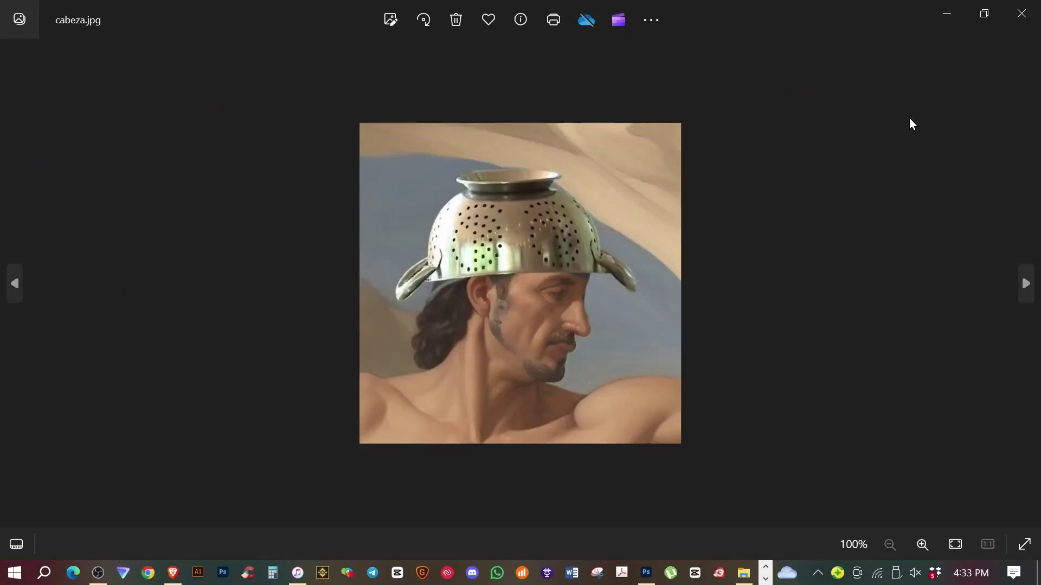
key(Right)
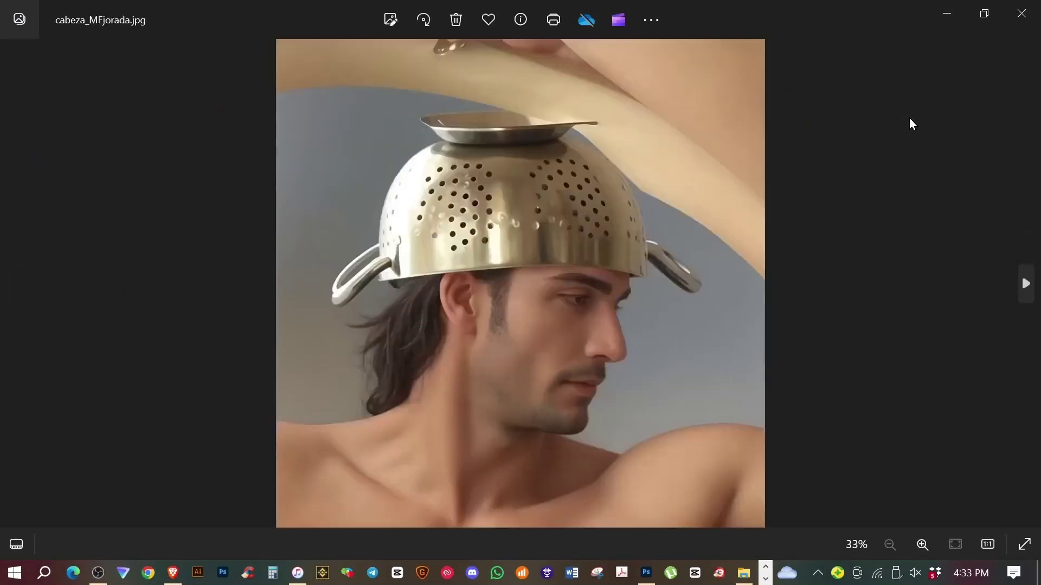
key(Left)
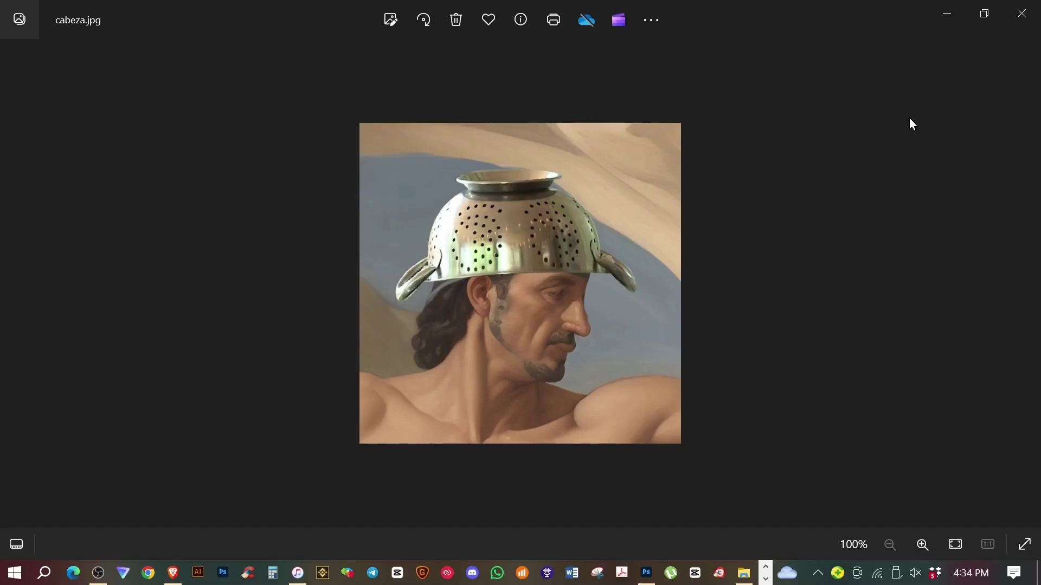
key(Right)
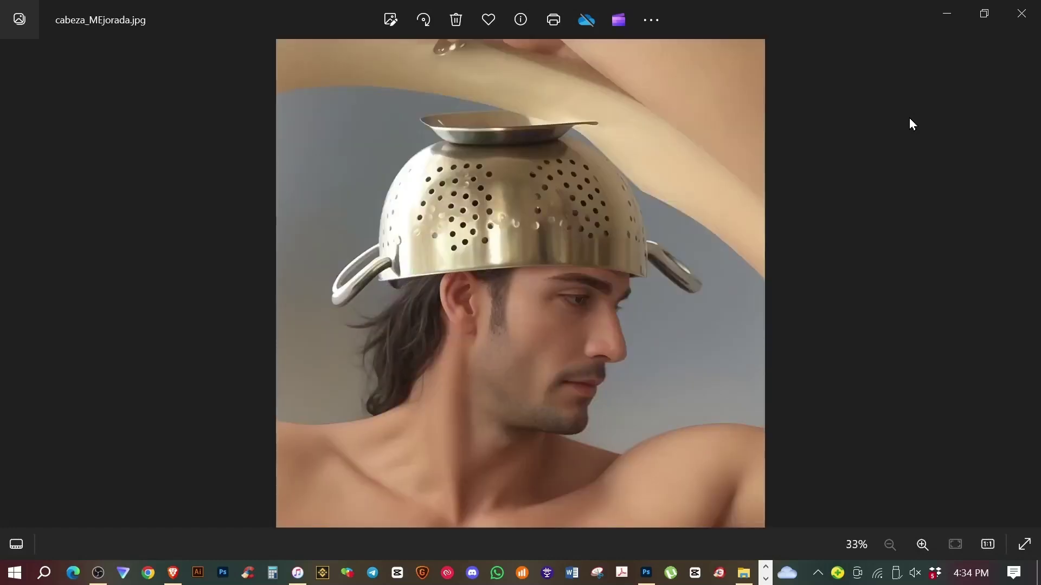
key(Left)
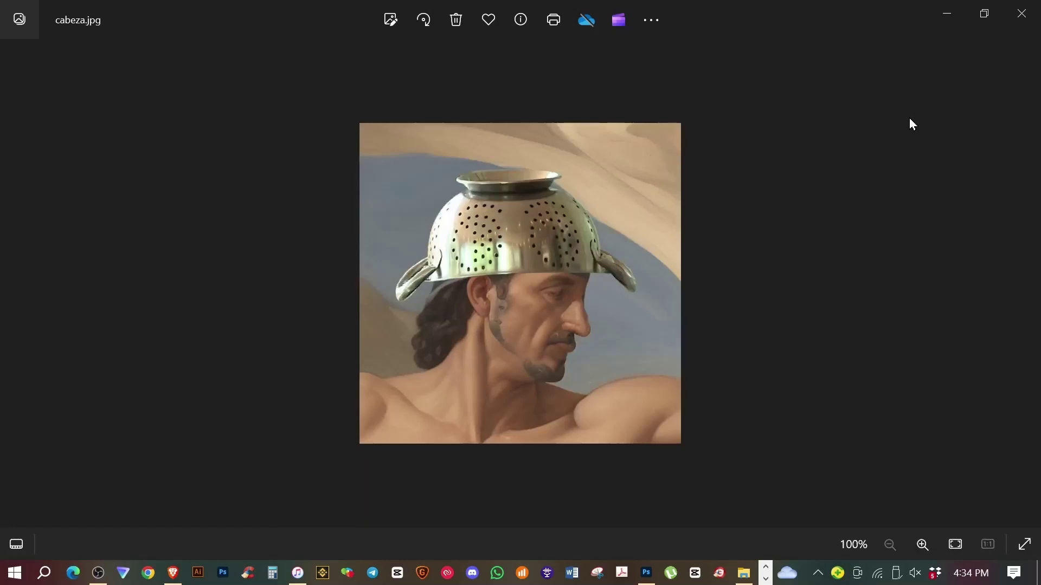
key(Right)
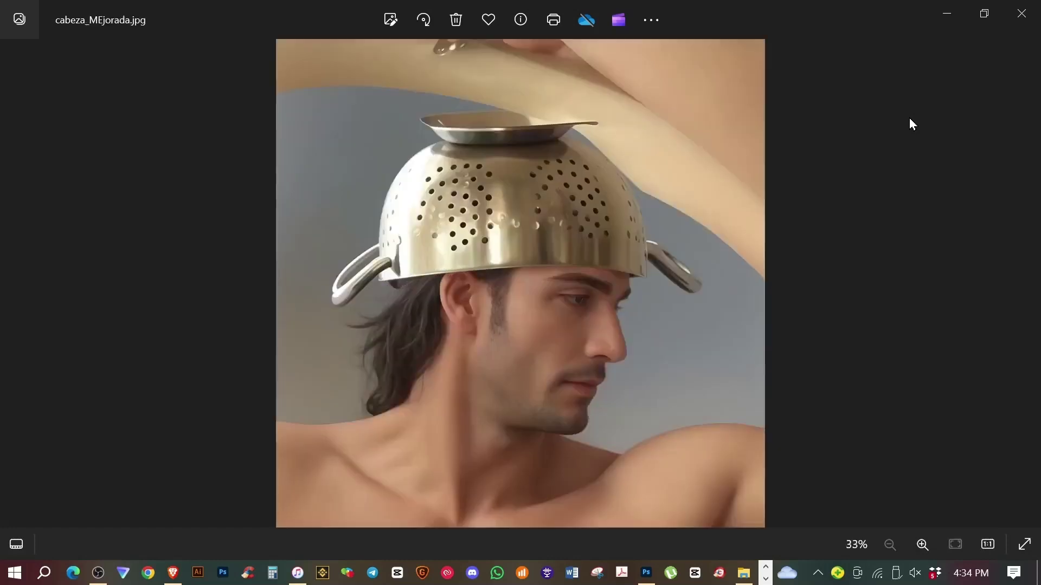
key(alt+F4)
View creacion solo.jpg and creacion solo_sombrero.jpg.
double_click(376, 255)
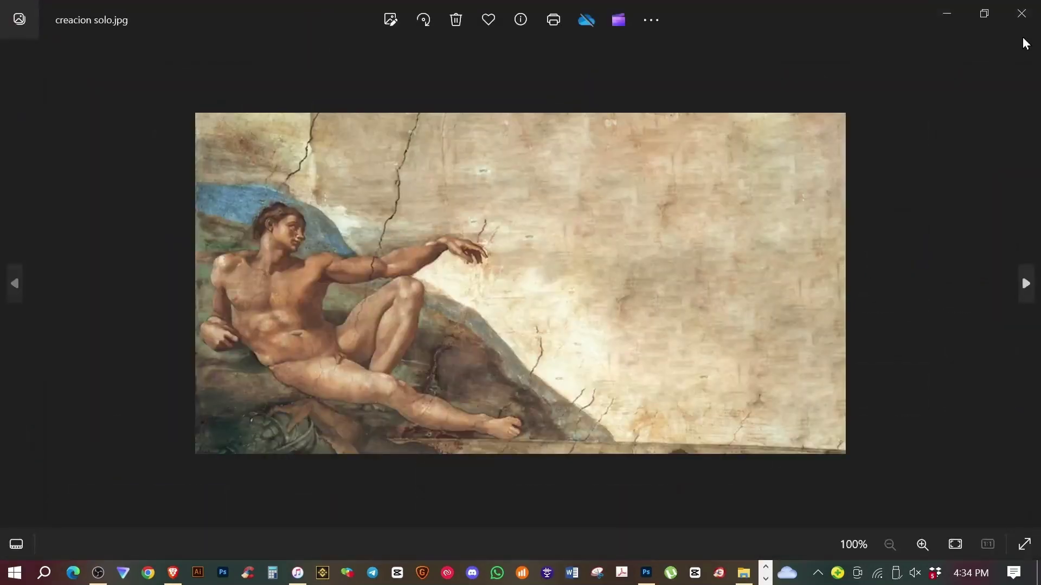
key(Right)
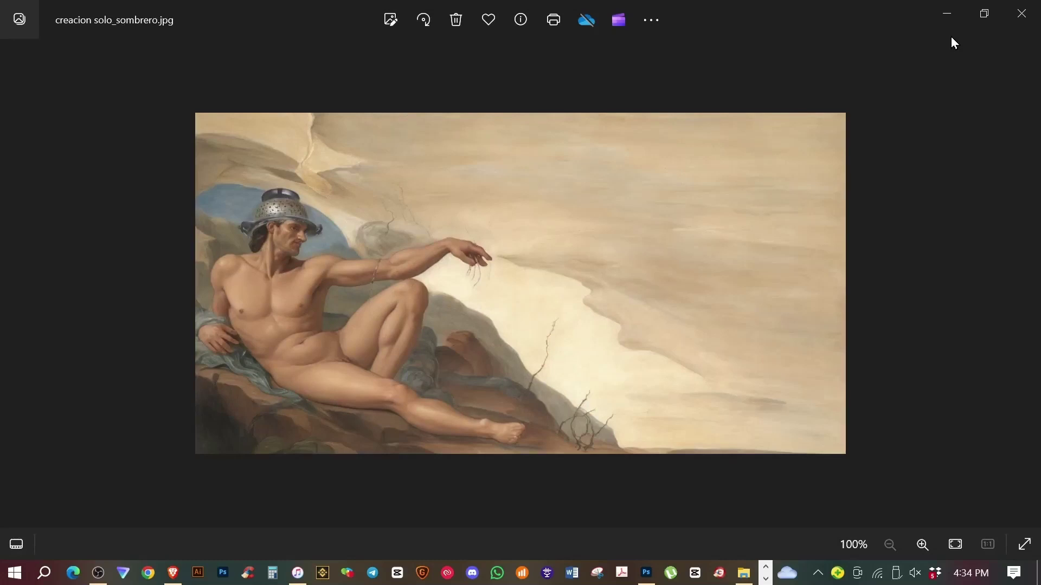
scroll(951, 42, up, 3)
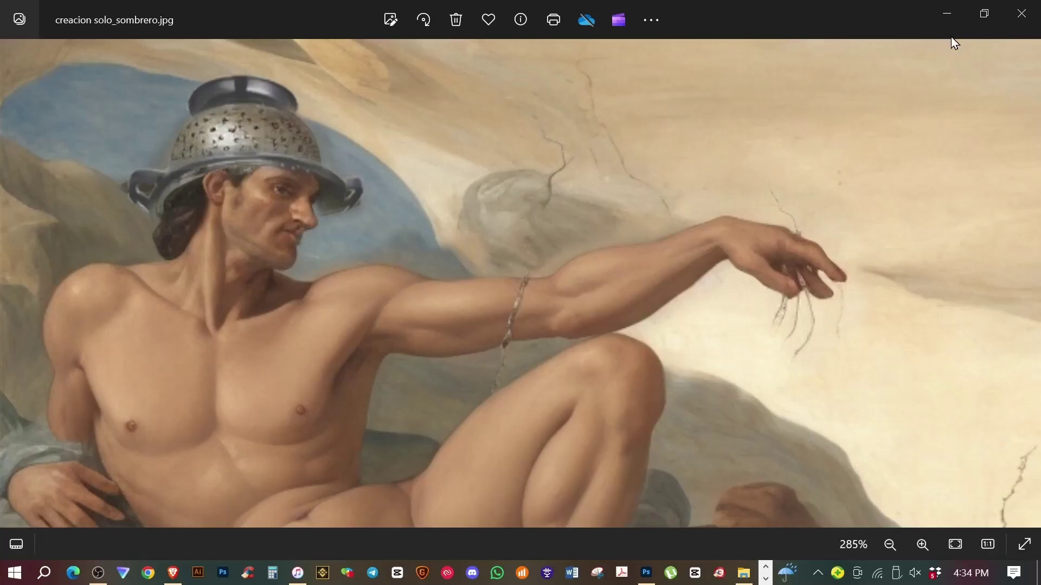
click(946, 13)
Preview fondo_ok.jpg and then fondo_ok_ok.jpg.
double_click(165, 404)
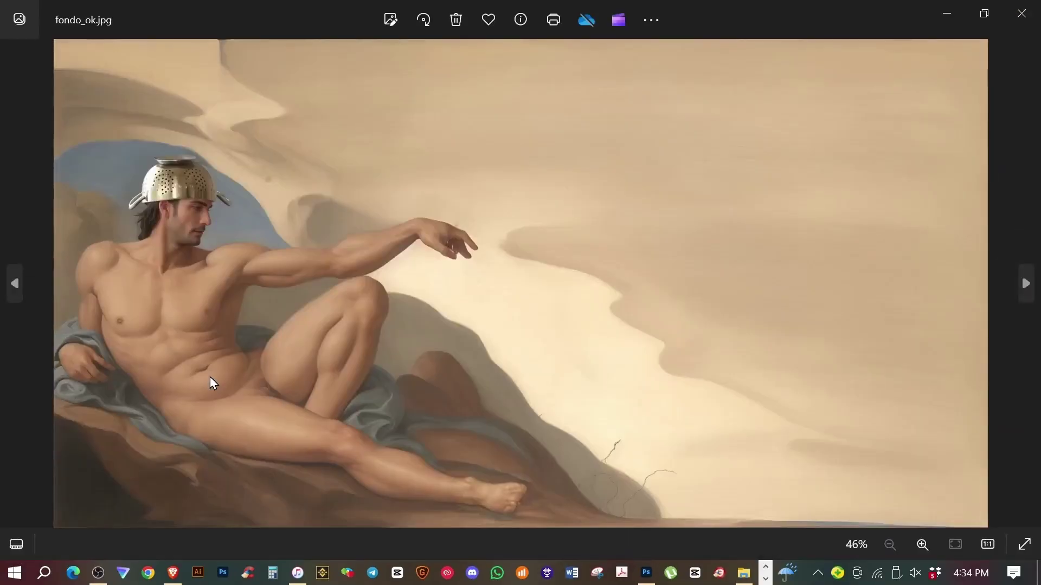
click(1021, 13)
double_click(378, 355)
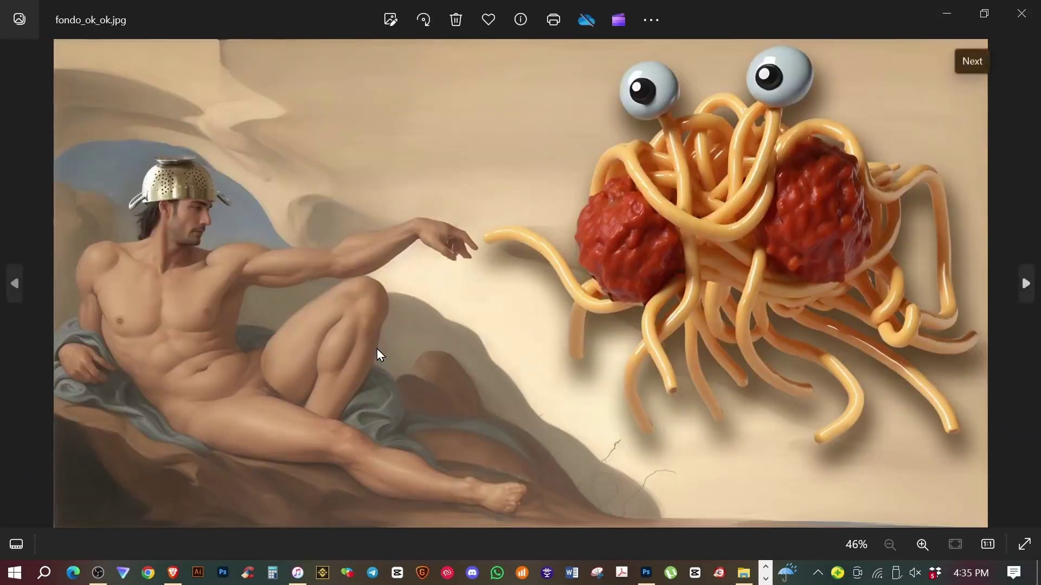
click(1022, 13)
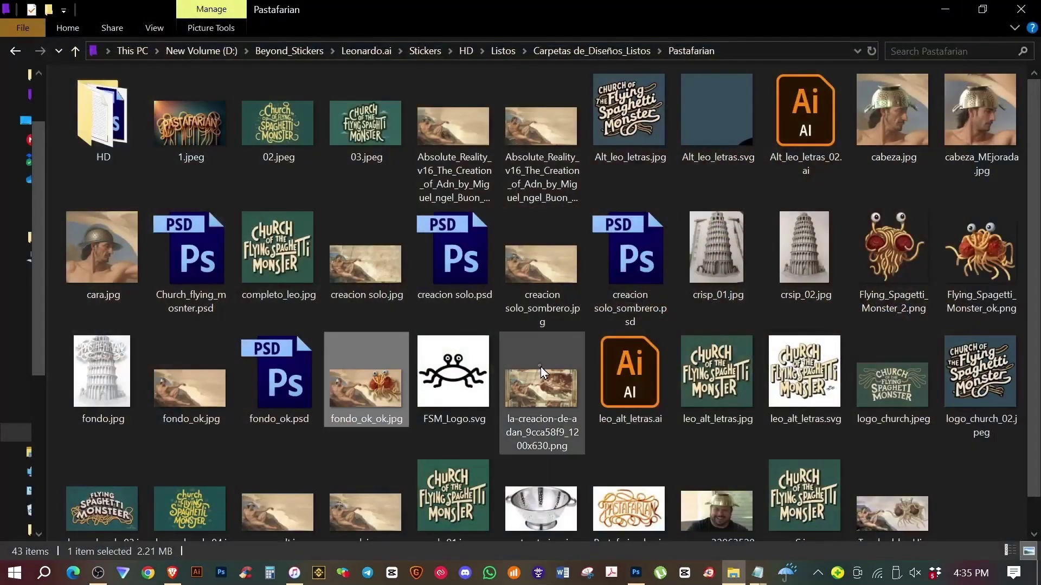
View the Creation of Adam reference and the crisp_01.jpg and crsip_02.jpg tower drawings.
double_click(558, 347)
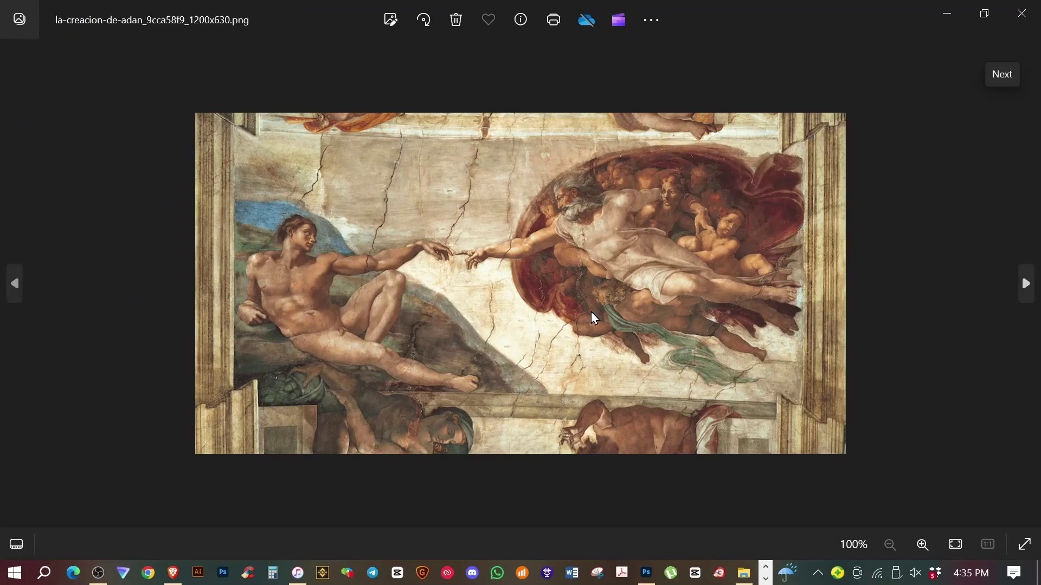
key(Escape)
double_click(741, 232)
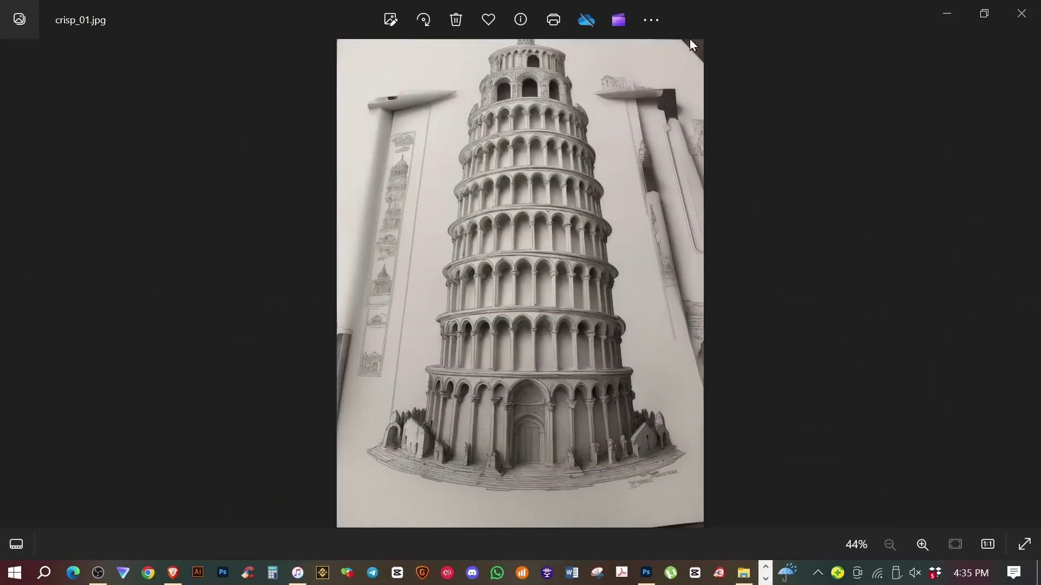
click(1019, 13)
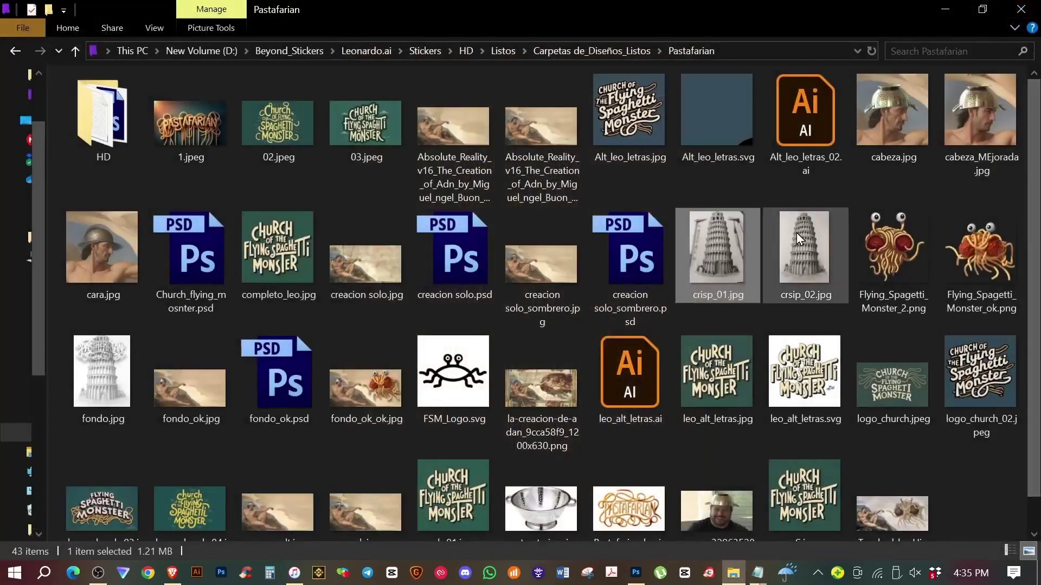
double_click(797, 231)
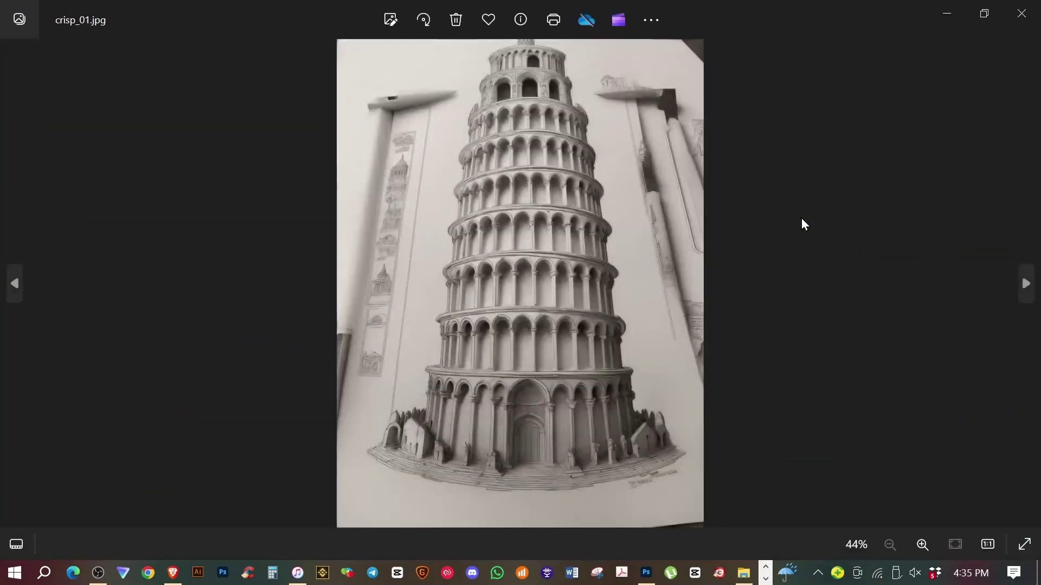
key(Right)
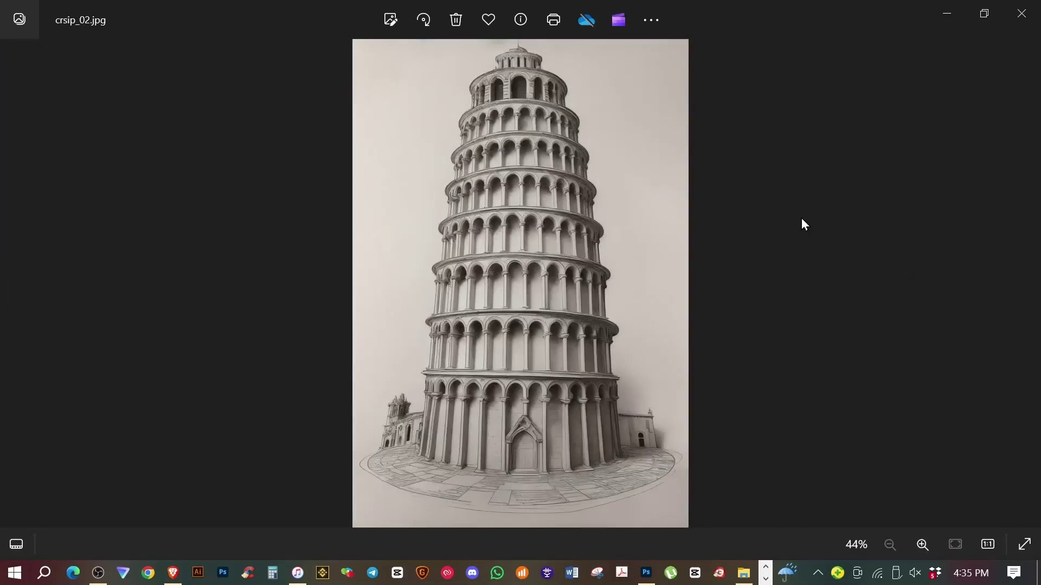
click(1021, 13)
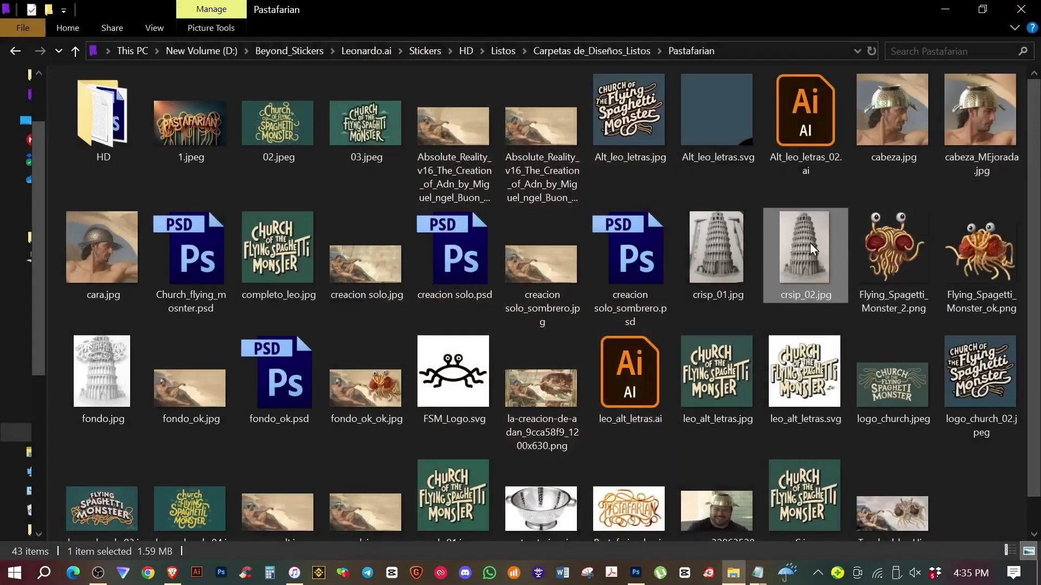
View both Flying Spaghetti Monster renders, then completo_leo.jpg and Alt_leo_letras.jpg.
double_click(894, 249)
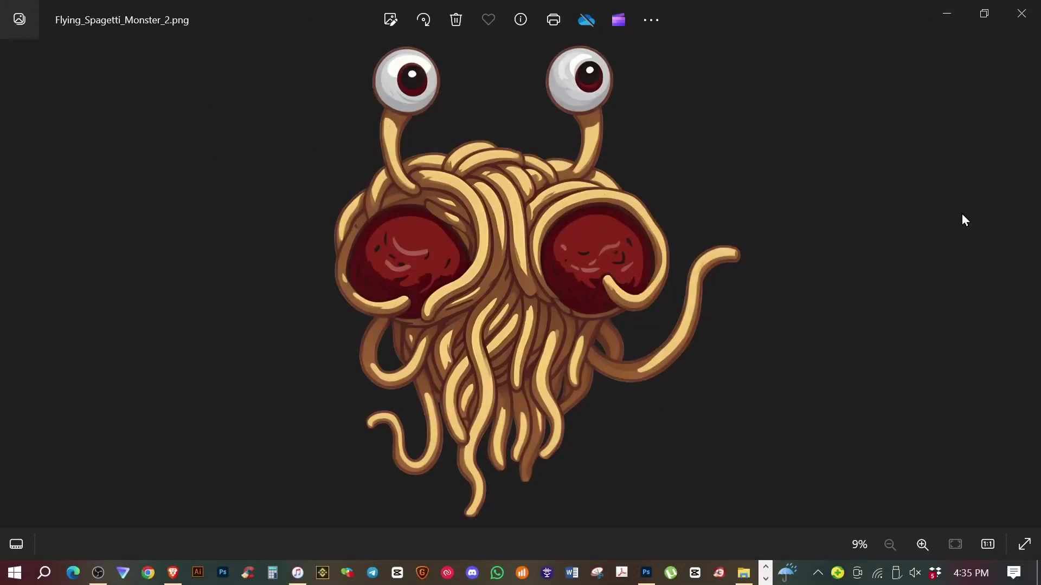
key(Right)
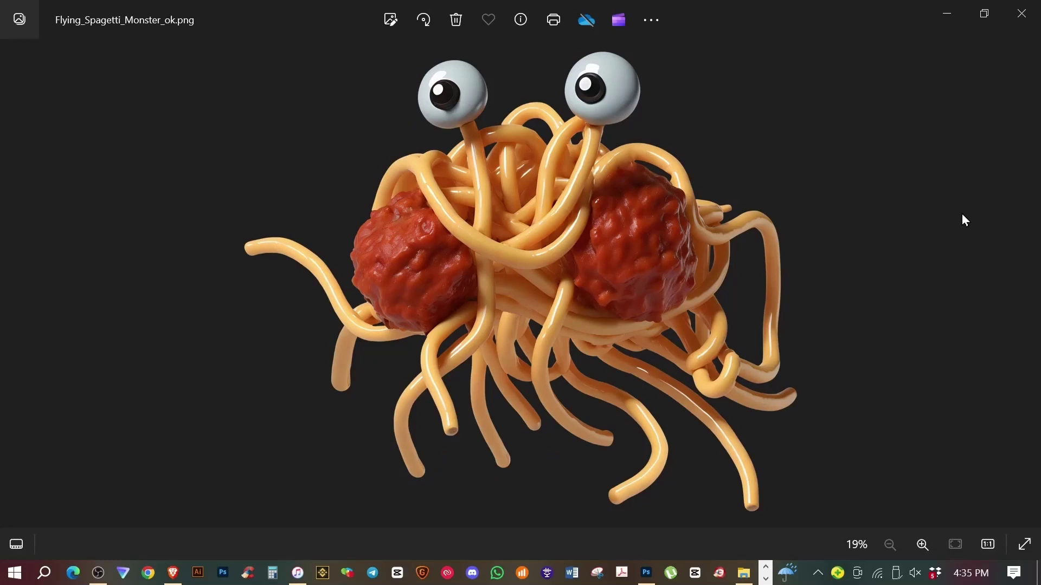
key(Escape)
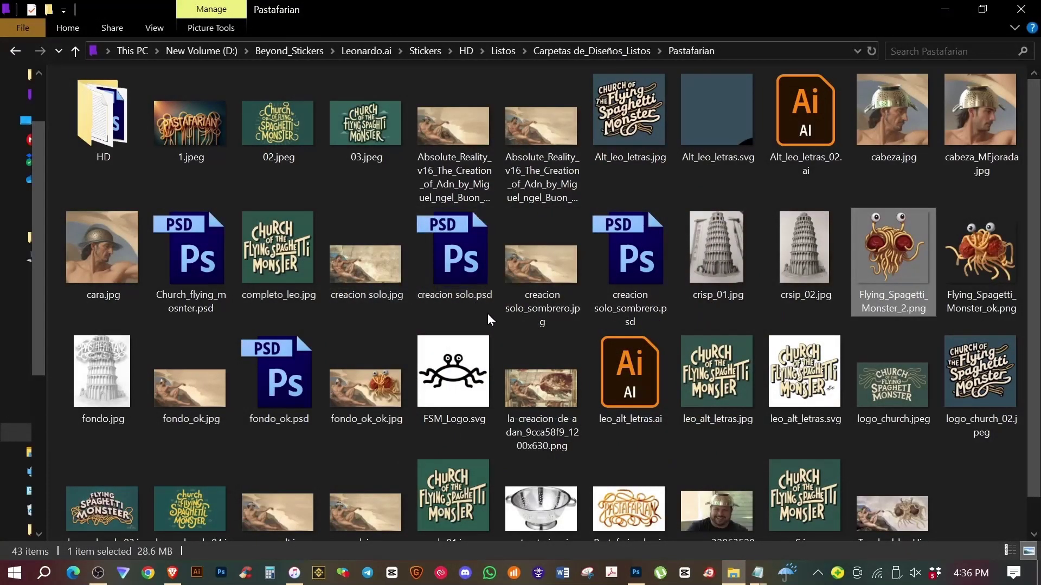
double_click(360, 209)
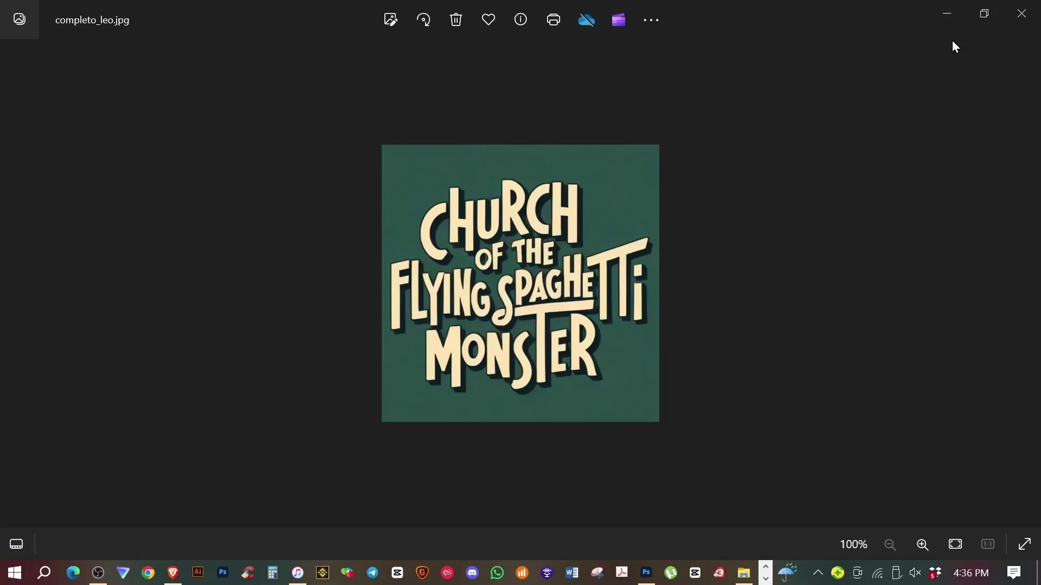
click(1021, 13)
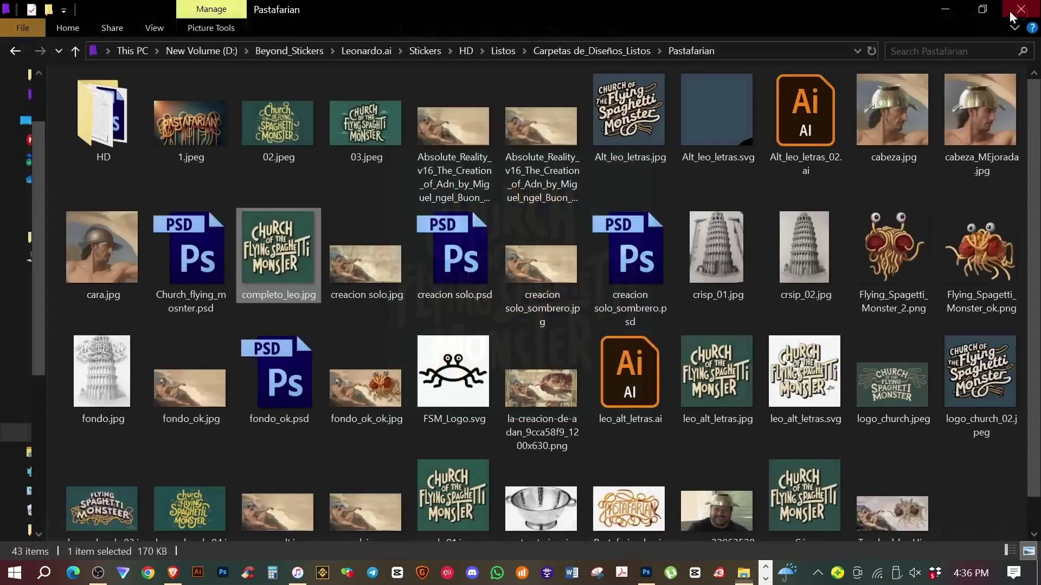
double_click(626, 117)
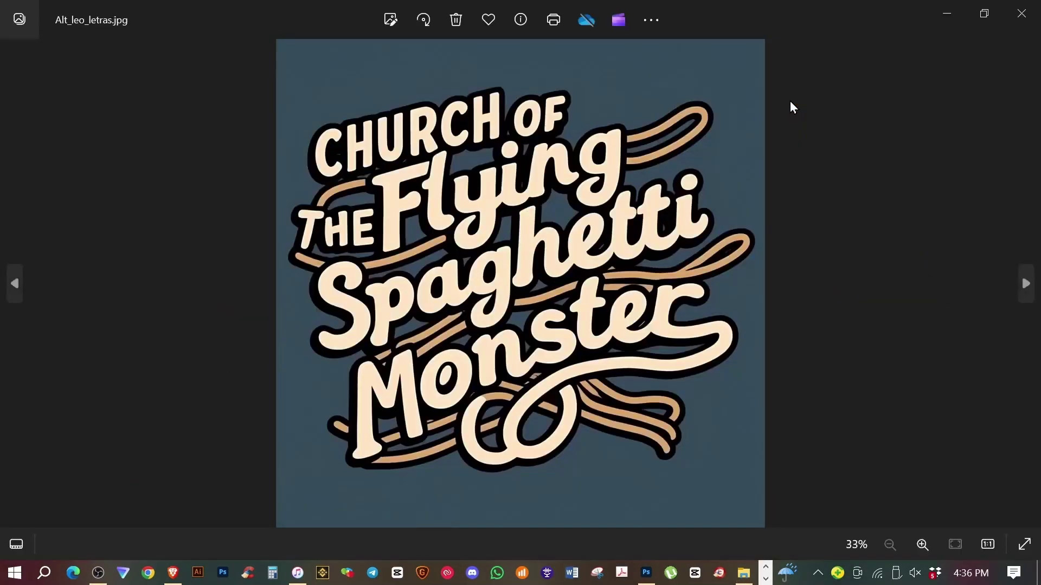
click(1014, 10)
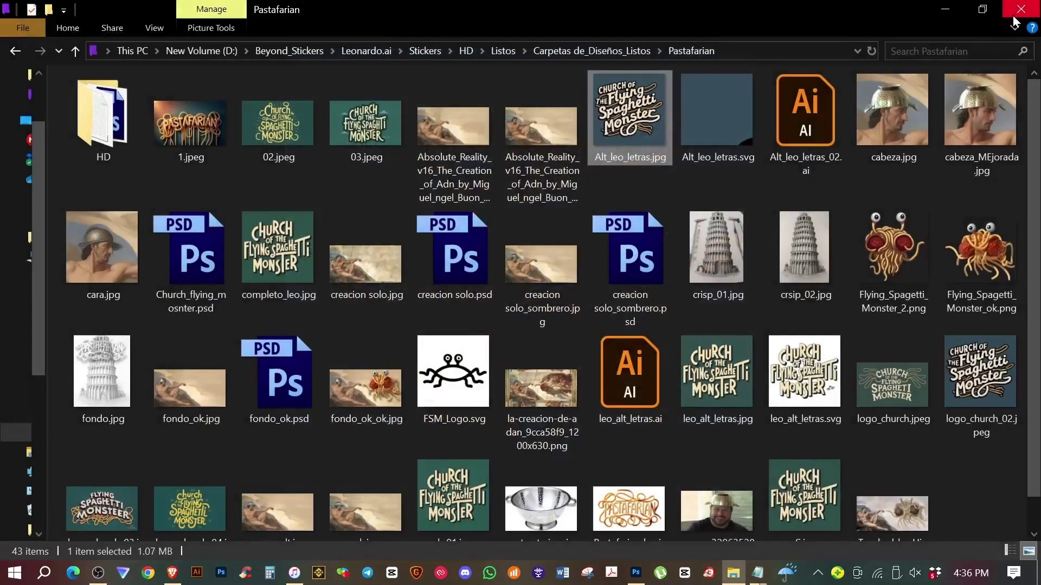
Preview Pastafarian_leo.jpg and logo_church.jpeg, then try opening FSM_Logo.svg.
double_click(629, 509)
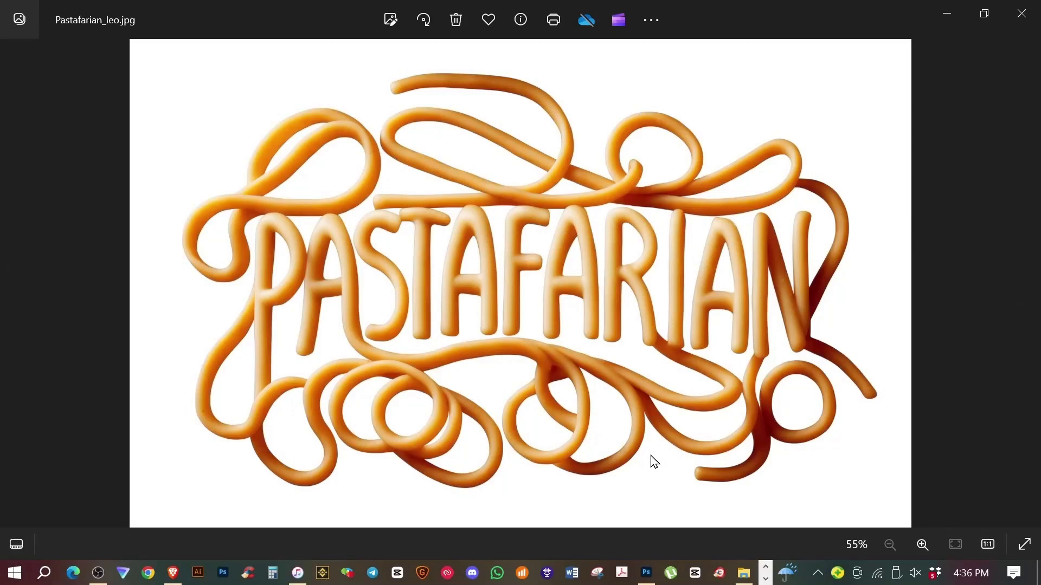
click(1021, 13)
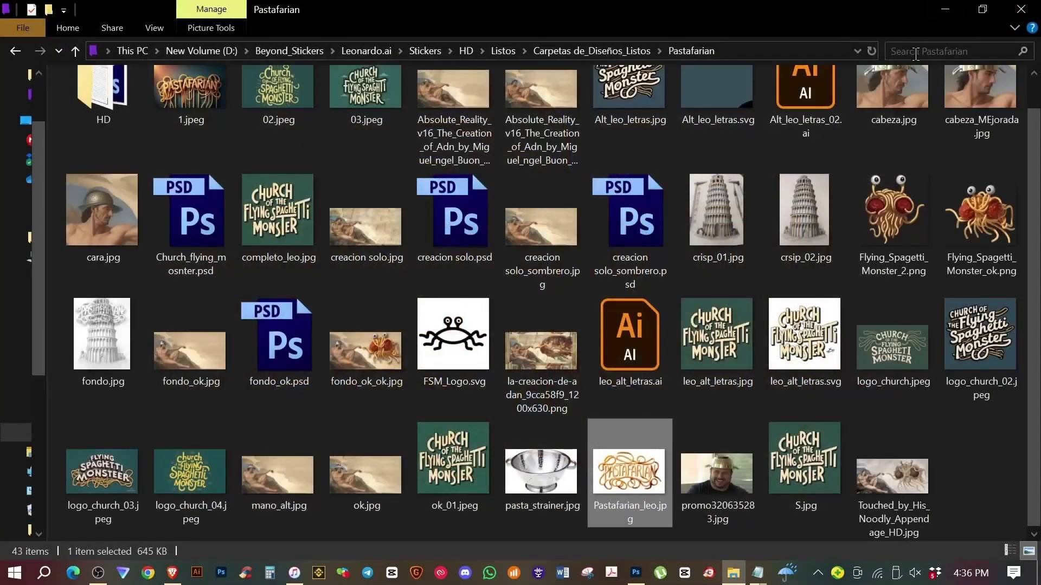
double_click(889, 322)
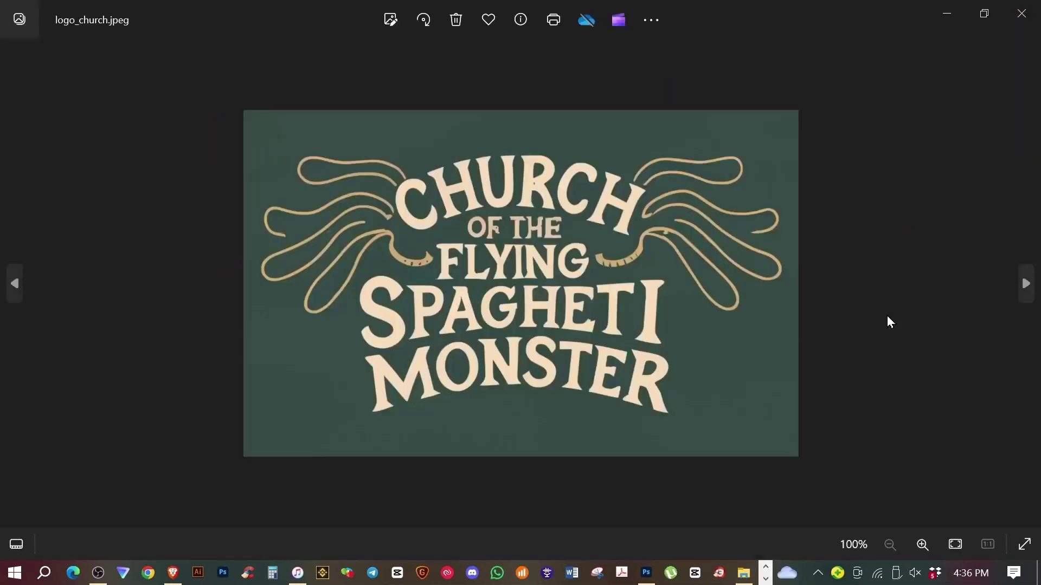
click(1021, 13)
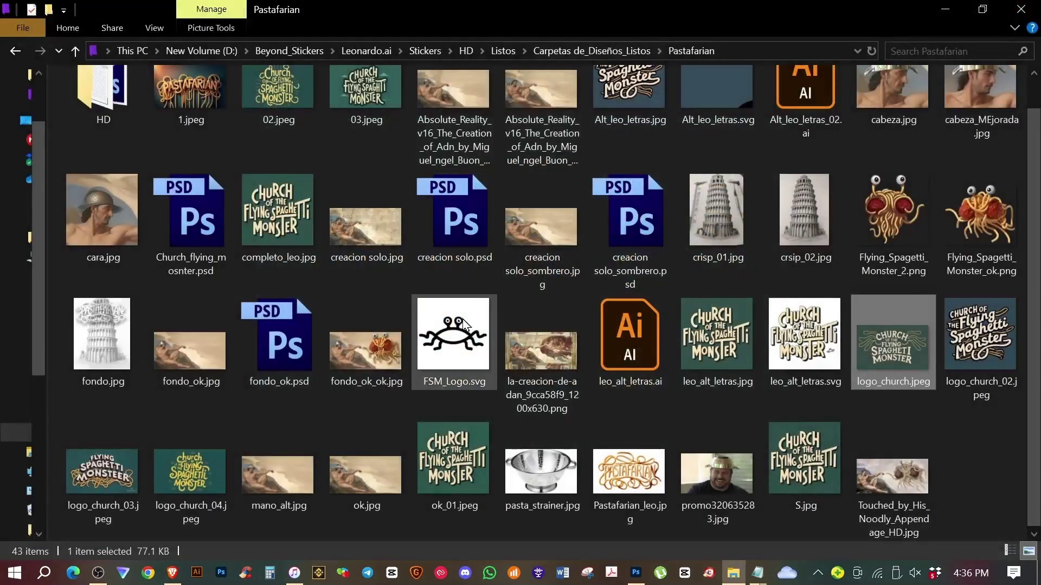
double_click(464, 323)
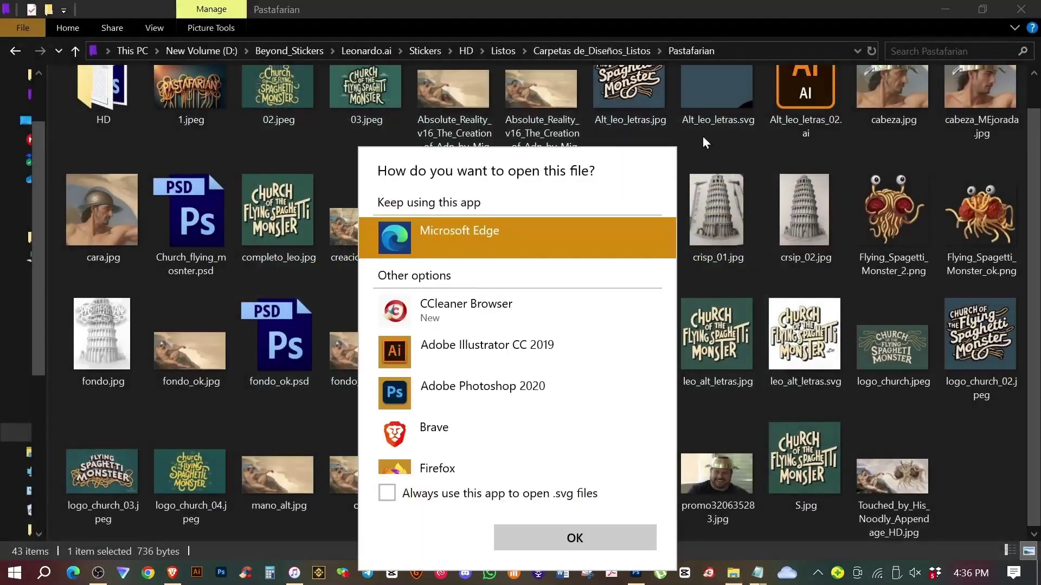
Open FSM_Logo.svg in Microsoft Edge, then return to the Pastafarian folder.
click(556, 539)
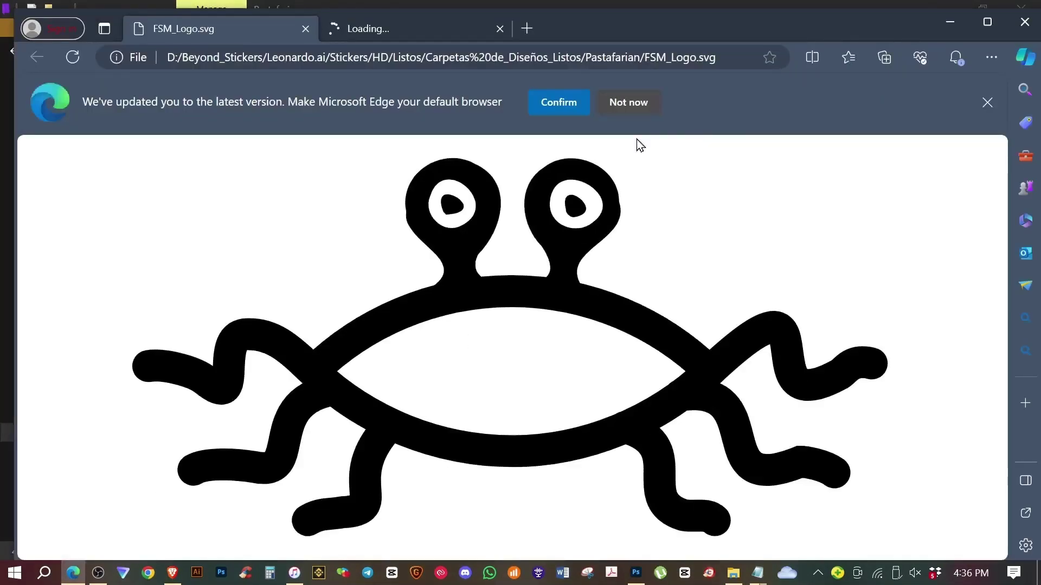
key(alt+Tab)
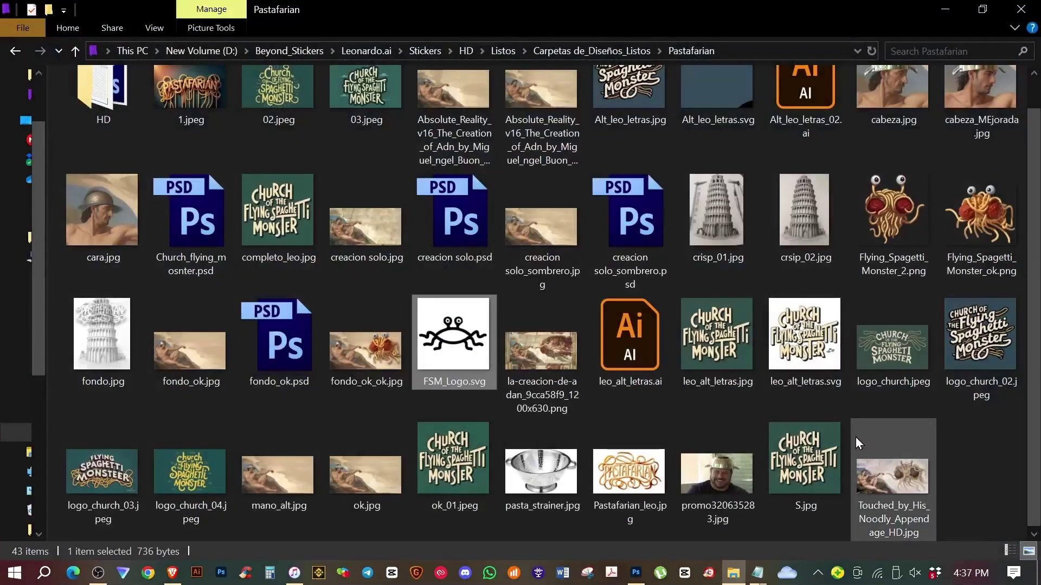
scroll(1030, 304, up, 1)
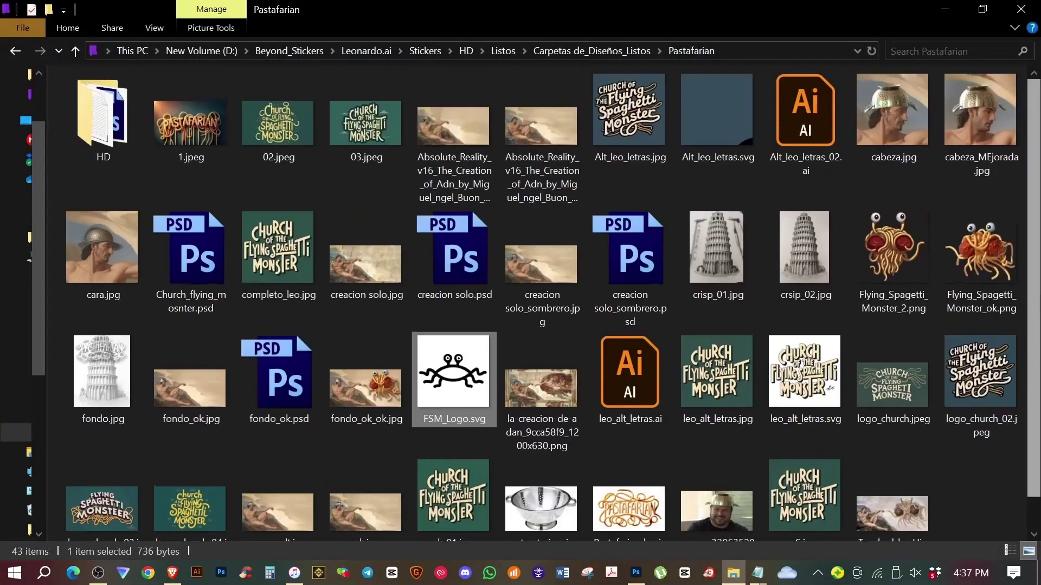
In the HD subfolder, view HD2Model-art-scale-5_00x.jpeg and HD3Model-art-scale-5_00x.jpeg.
double_click(103, 114)
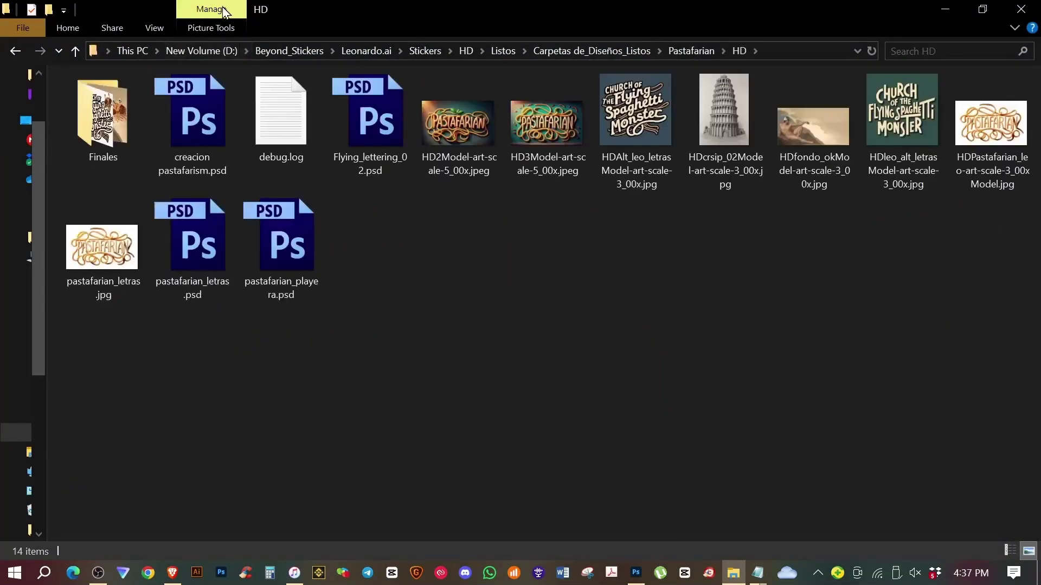
double_click(462, 125)
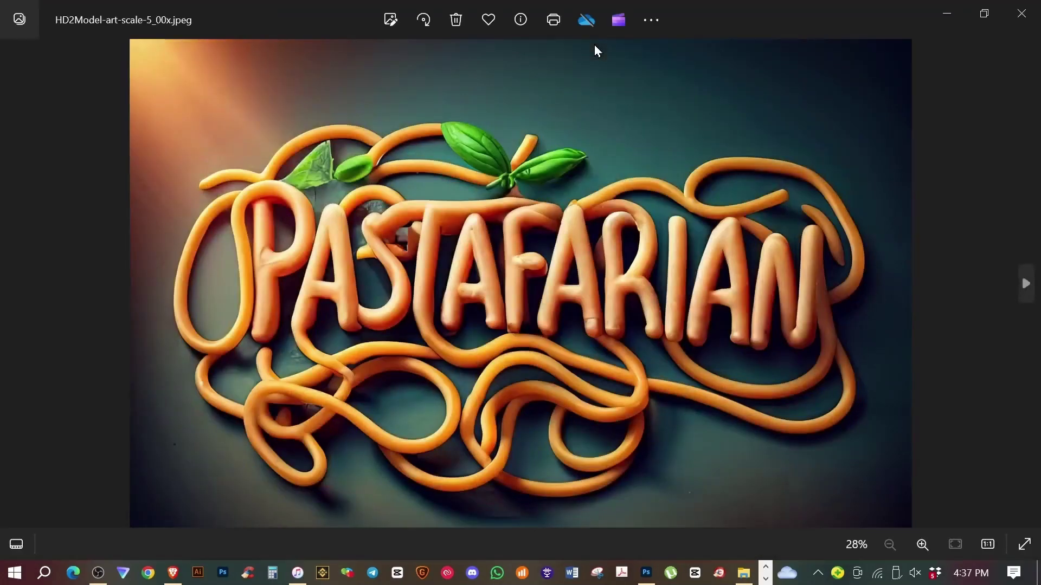
key(Right)
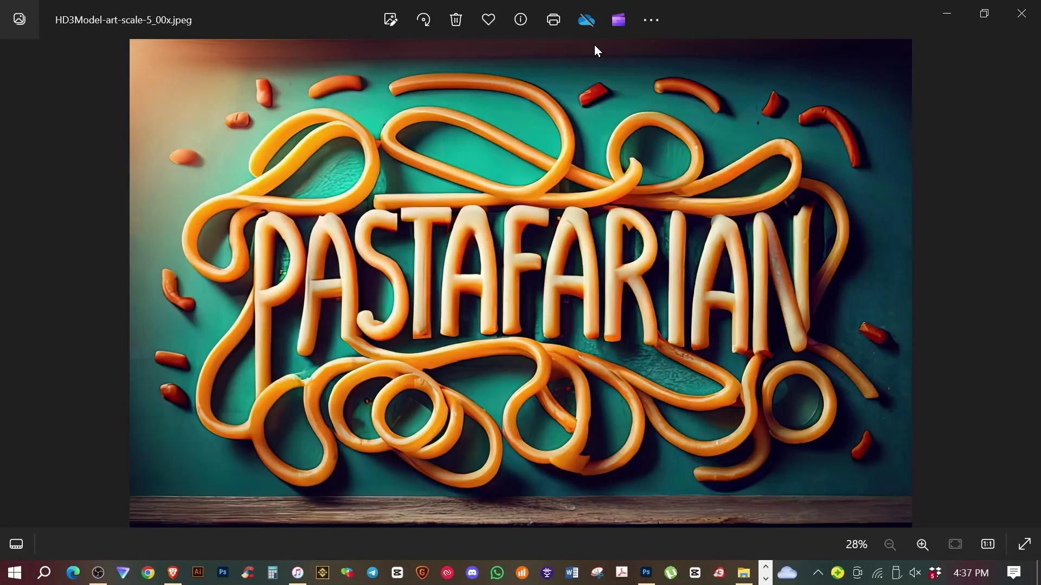
click(1022, 13)
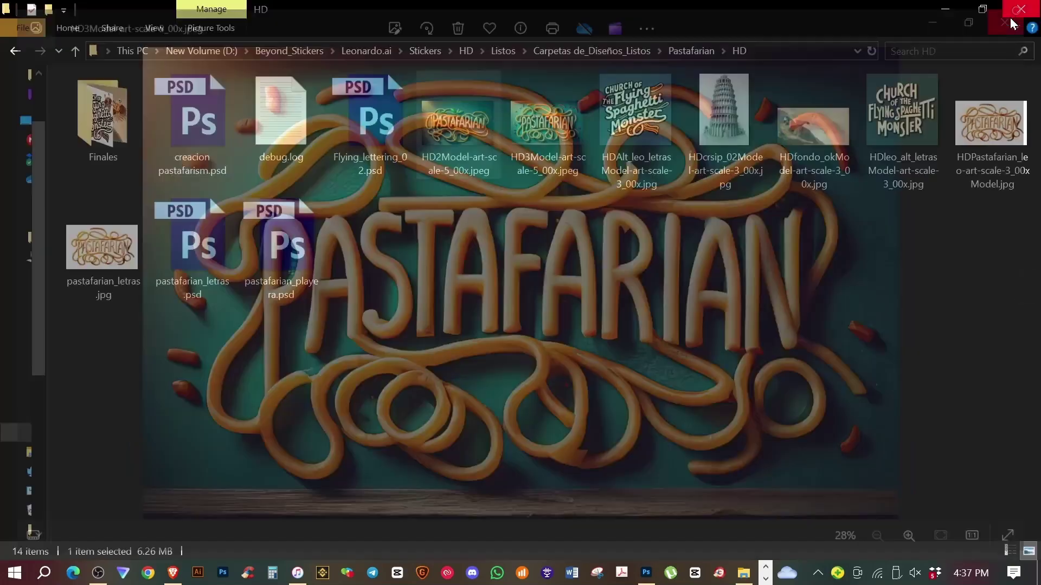
Compare the upscaled HDPastafarian_leo image with pastafarian_letras.jpg.
double_click(1022, 132)
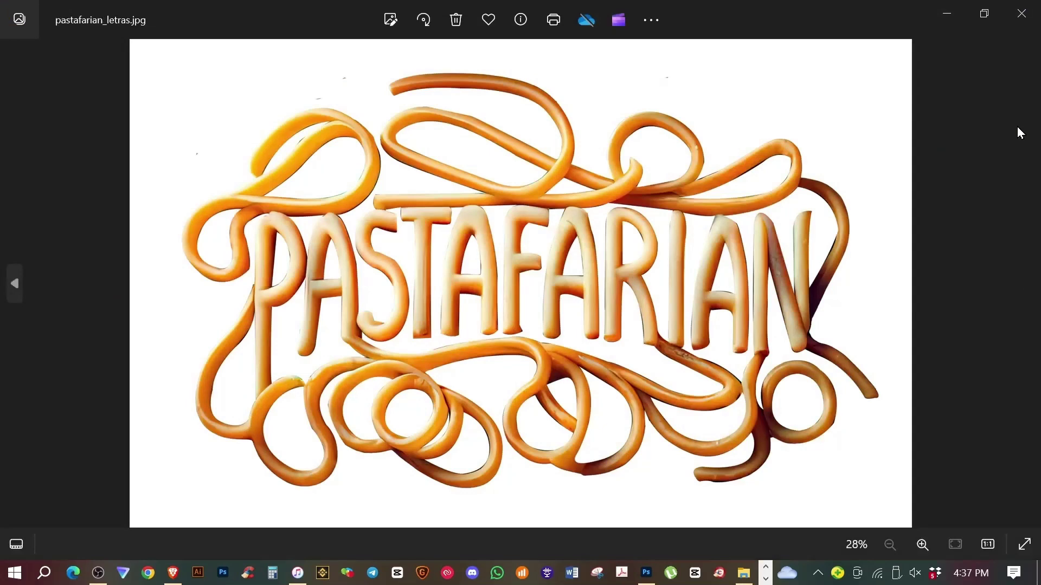
key(Right)
key(Left)
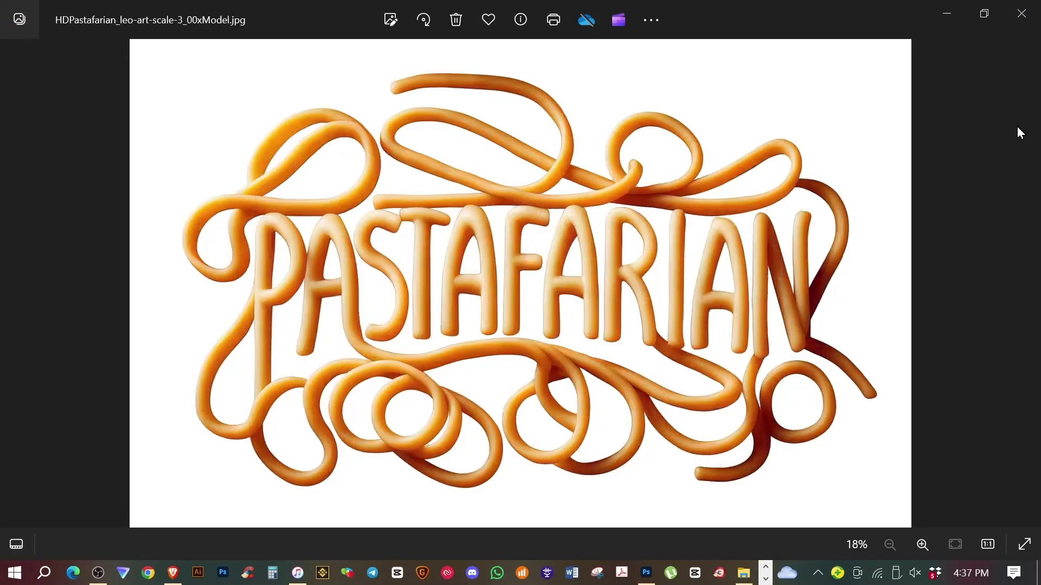
key(Right)
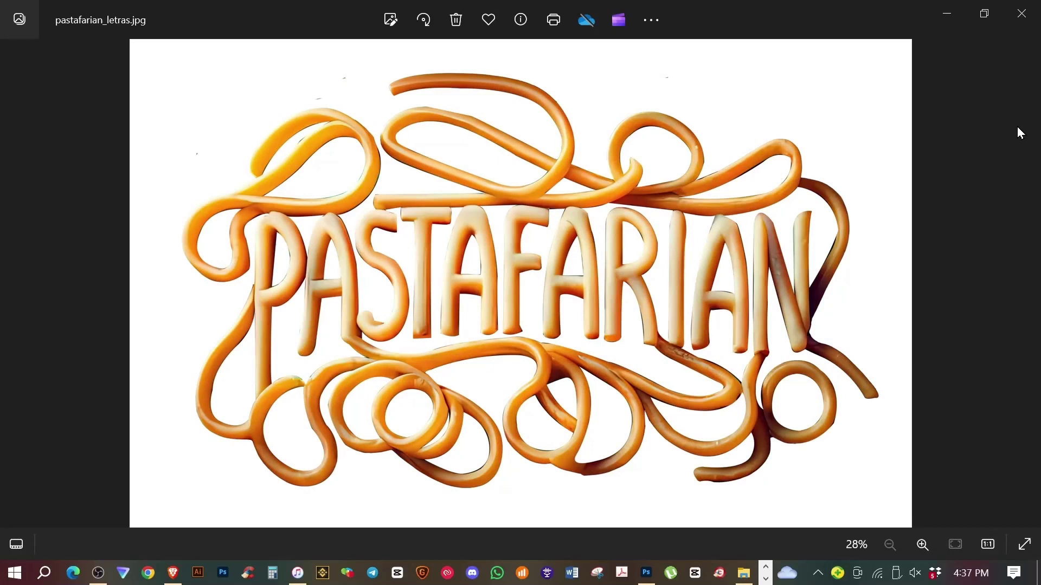
key(Left)
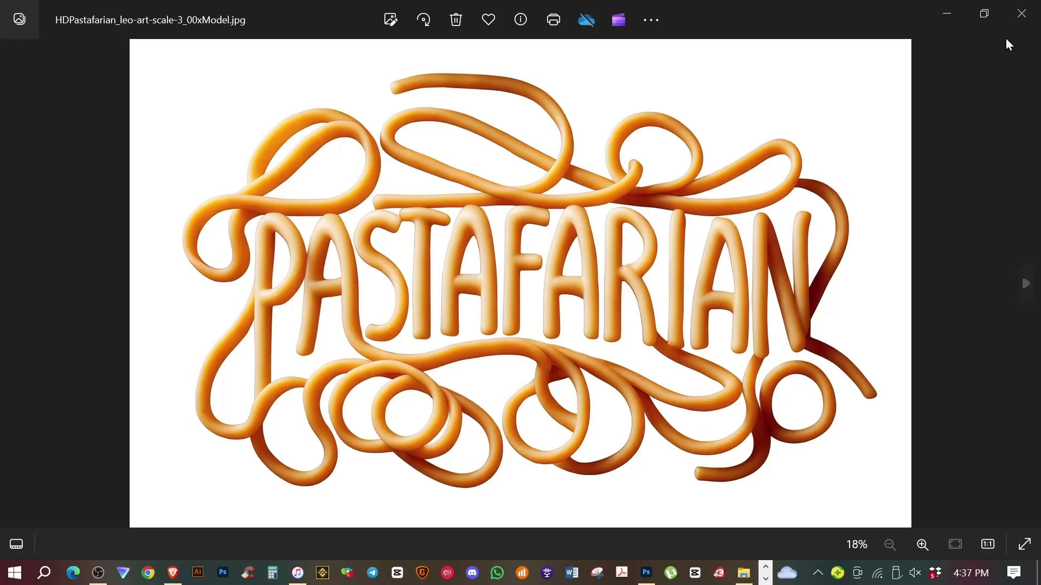
Zoom in on the HD lettering's spaghetti details, then open the Finales folder.
key(Tab)
key(Return)
key(Return)
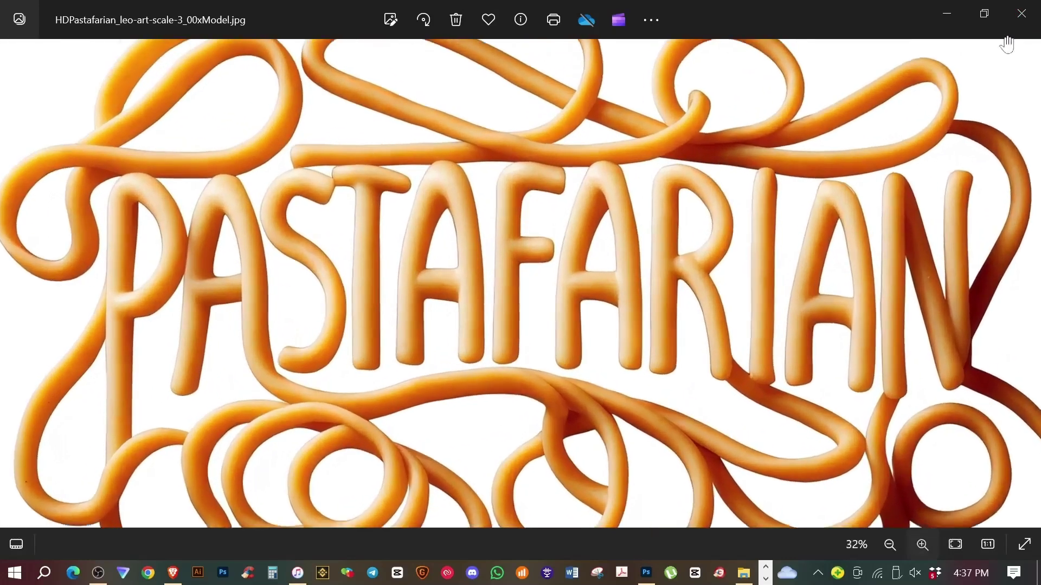
key(Return)
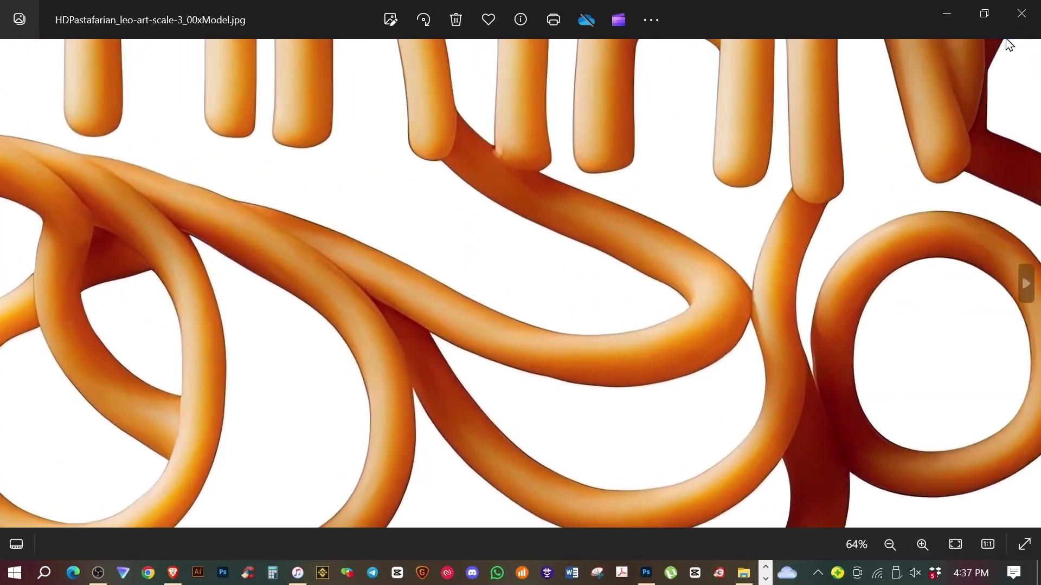
key(alt+F4)
double_click(143, 85)
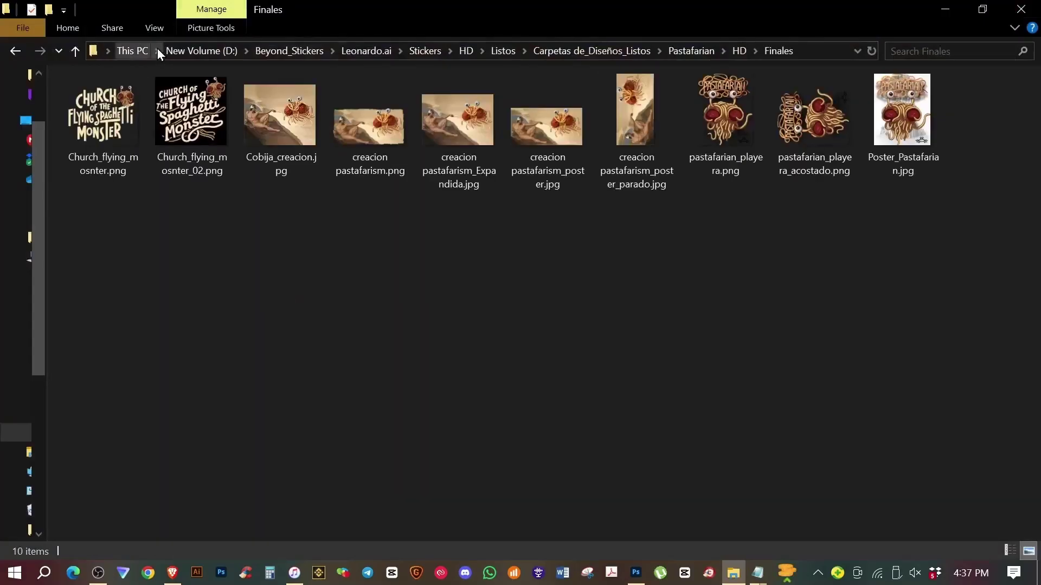
Flip between Church_flying_mosnter.png and Church_flying_mosnter_02.png, ending on Cobija_creacion.jpg.
double_click(104, 120)
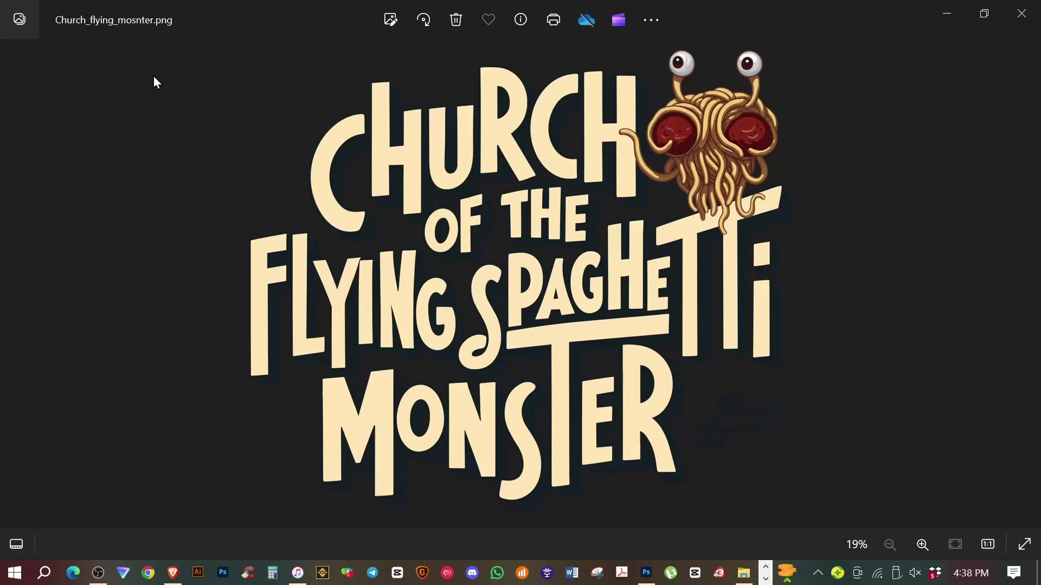
key(Right)
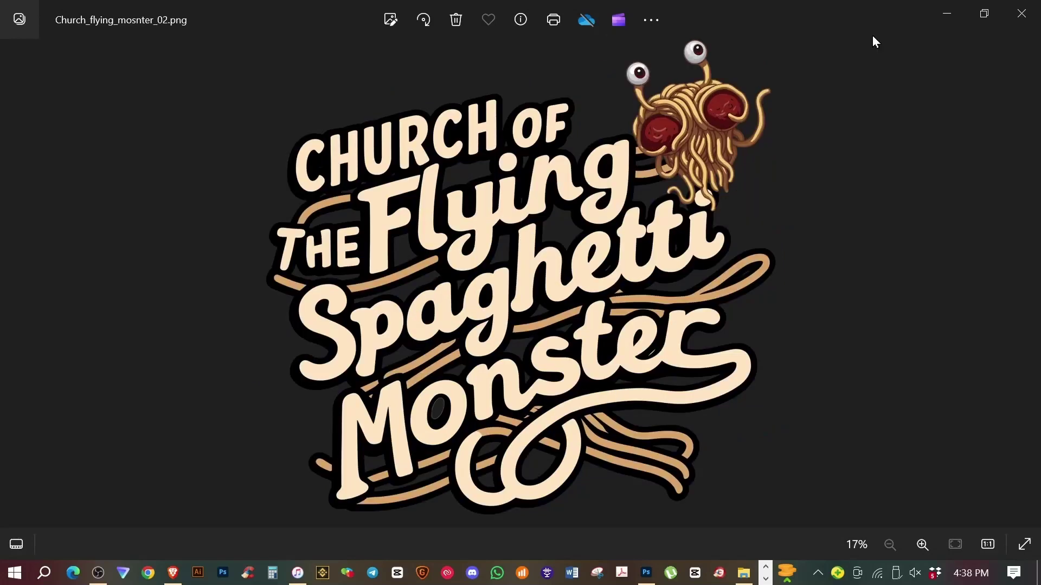
key(Left)
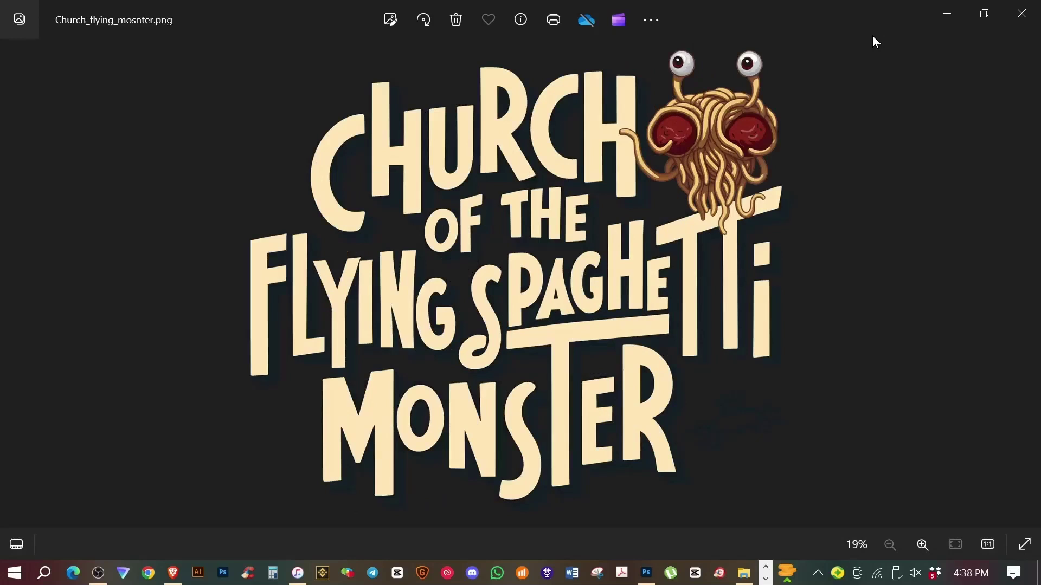
key(Right)
key(Right)
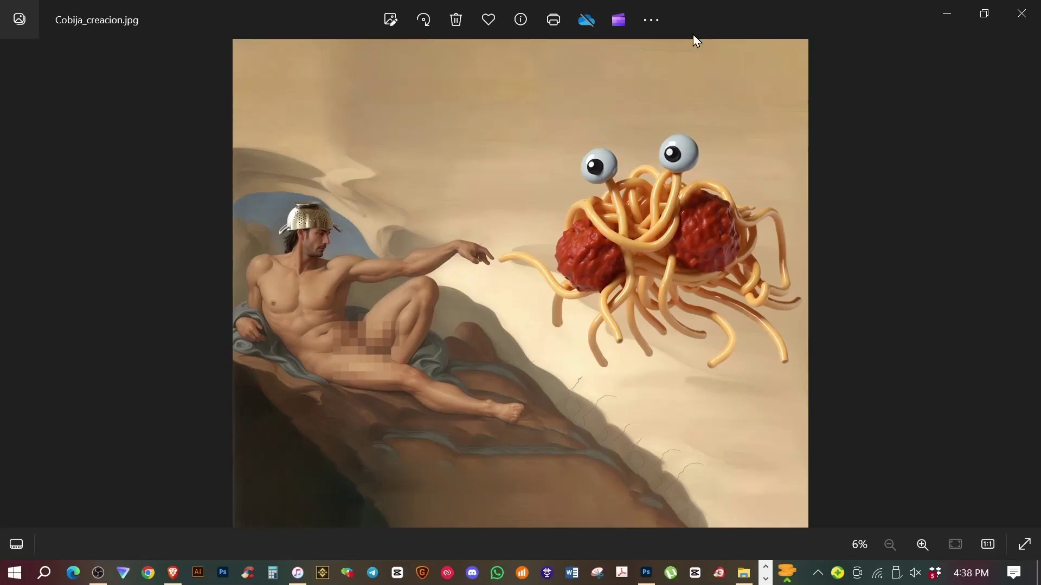
Zoom into Cobija_creacion.jpg and pan across the figure's face and colander.
key(ctrl+plus)
key(ctrl+plus)
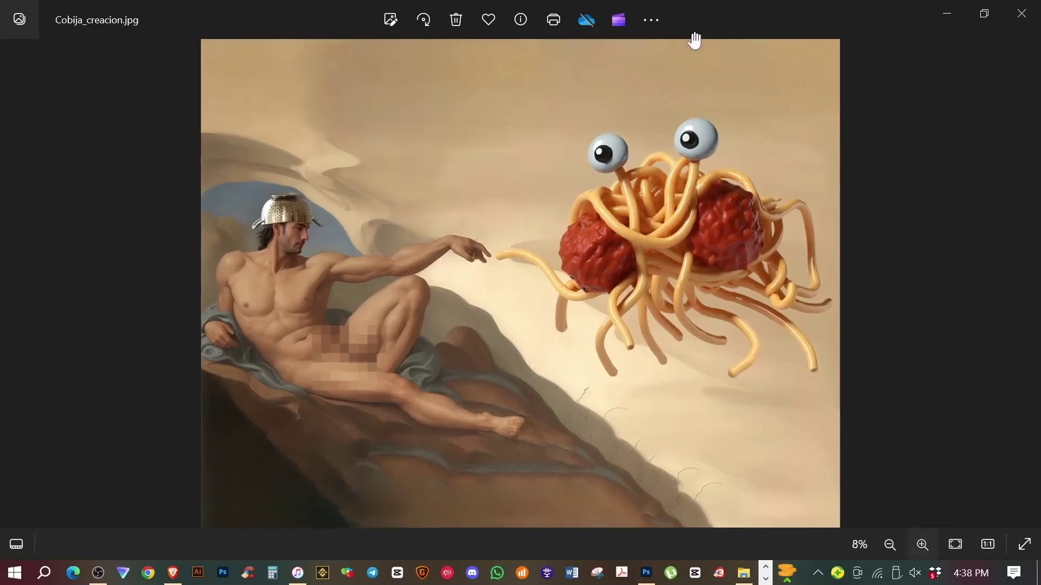
key(ctrl+plus)
key(ctrl+plus)
key(ctrl+plus)
key(ctrl+plus)
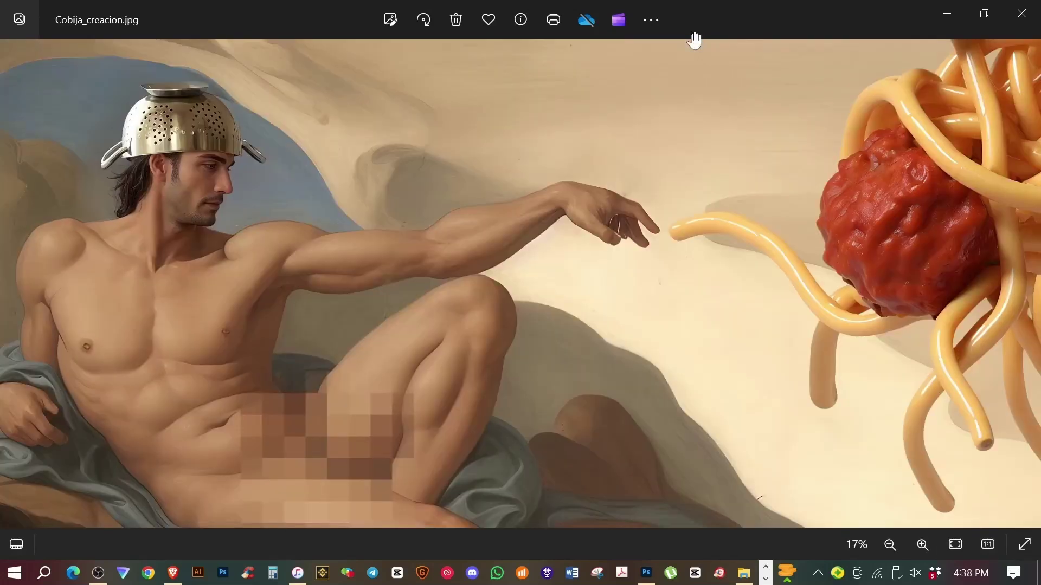
key(ctrl+plus)
key(ctrl+plus)
key(ctrl+plus)
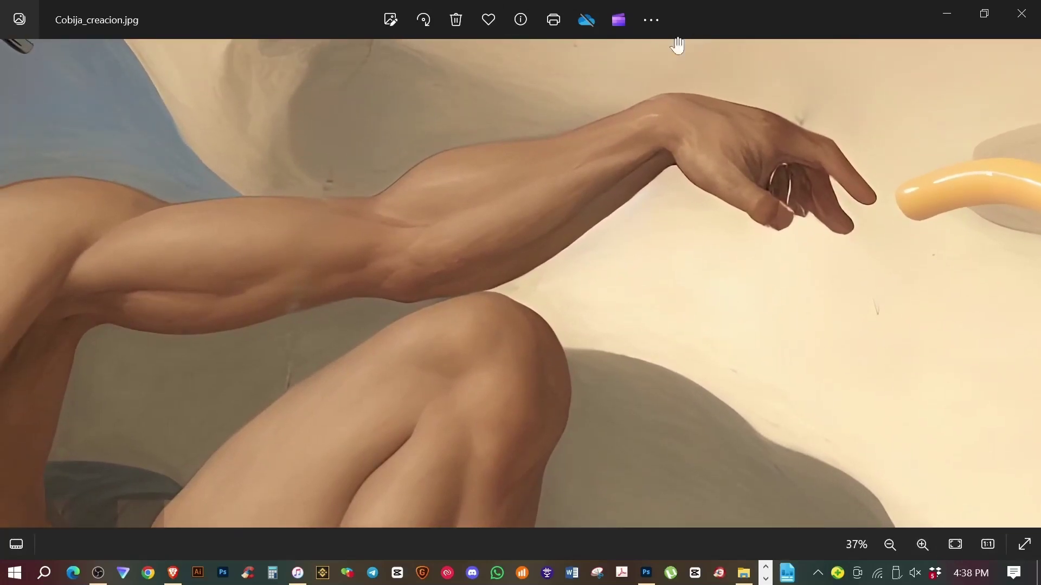
key(Left)
key(Up)
key(Left)
key(Up)
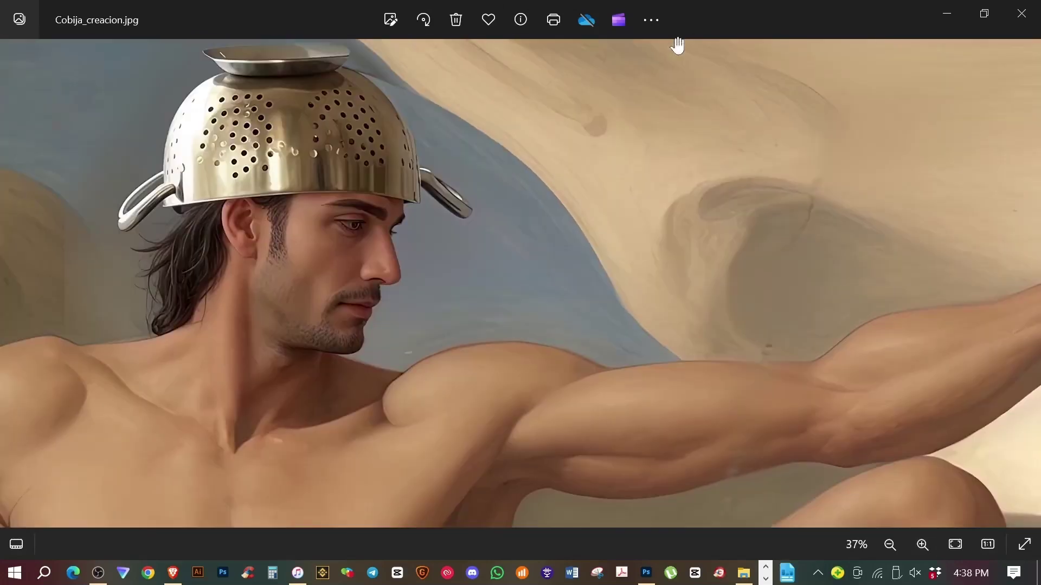
key(Left)
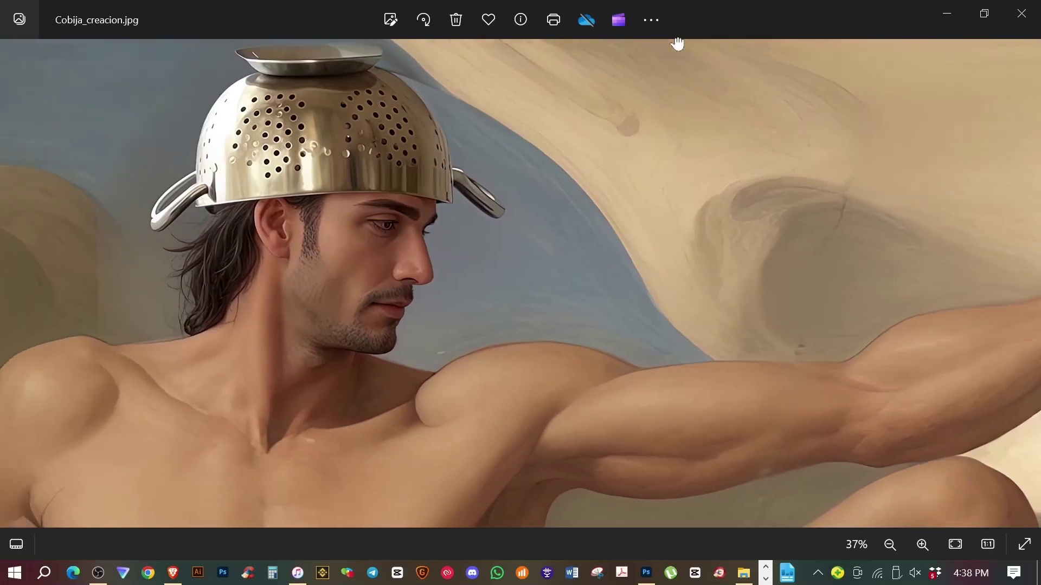
key(Right)
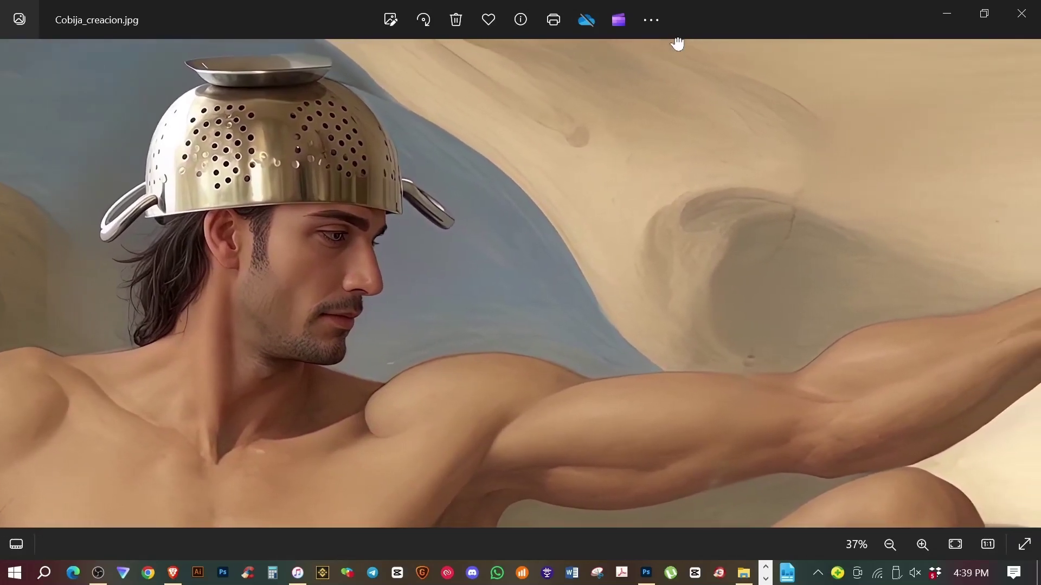
Zoom back out to reveal the spaghetti monster, then close the viewer.
key(ctrl+minus)
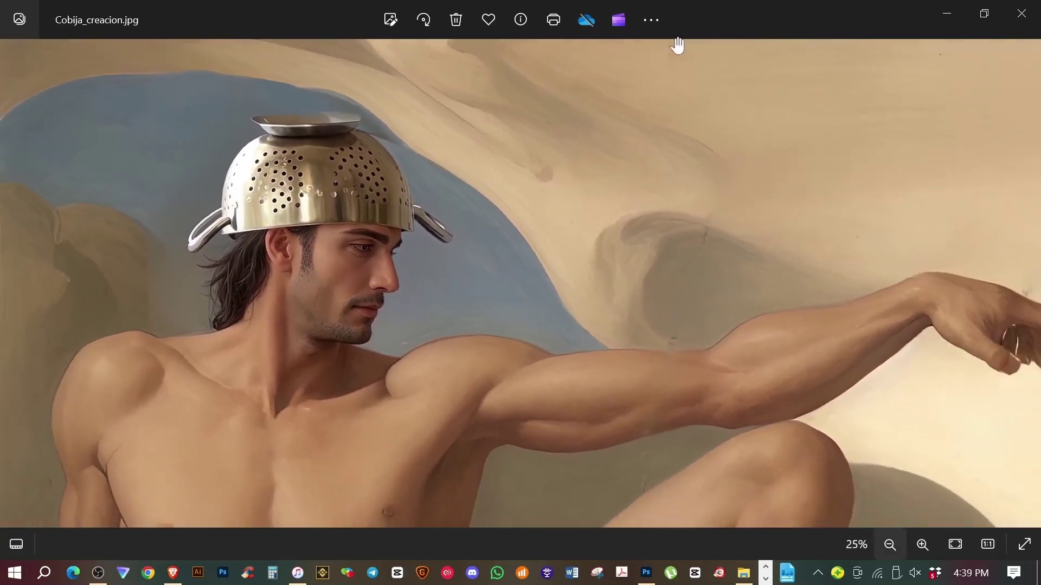
key(ctrl+minus)
key(ctrl+minus)
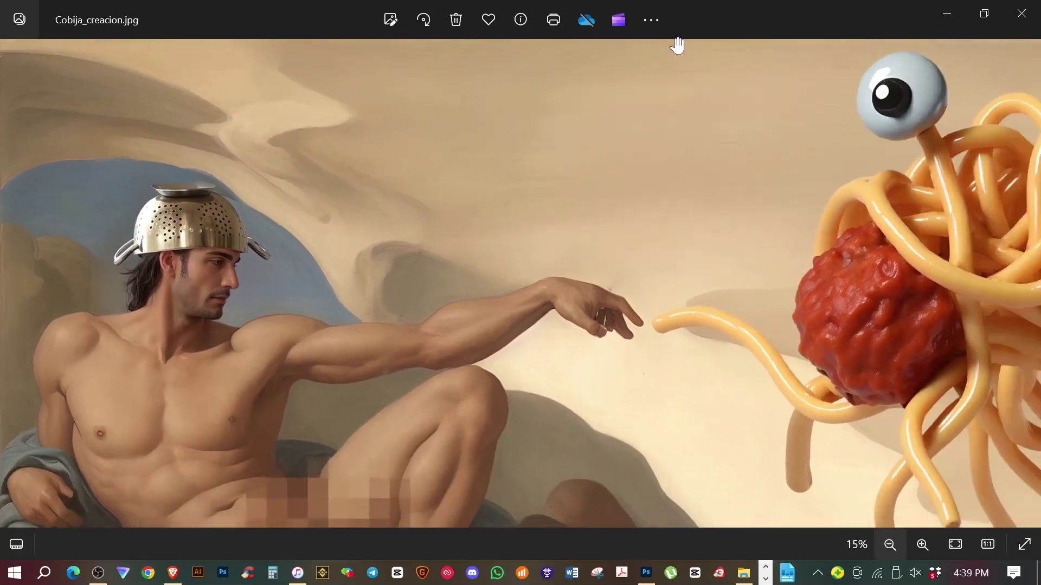
key(ctrl+minus)
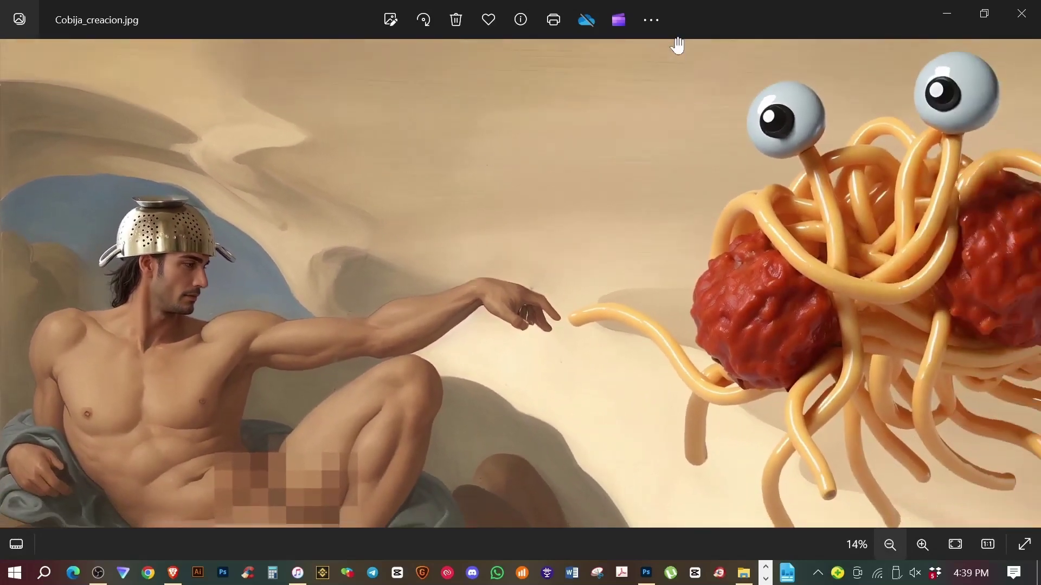
key(ctrl+minus)
scroll(678, 43, down, 3)
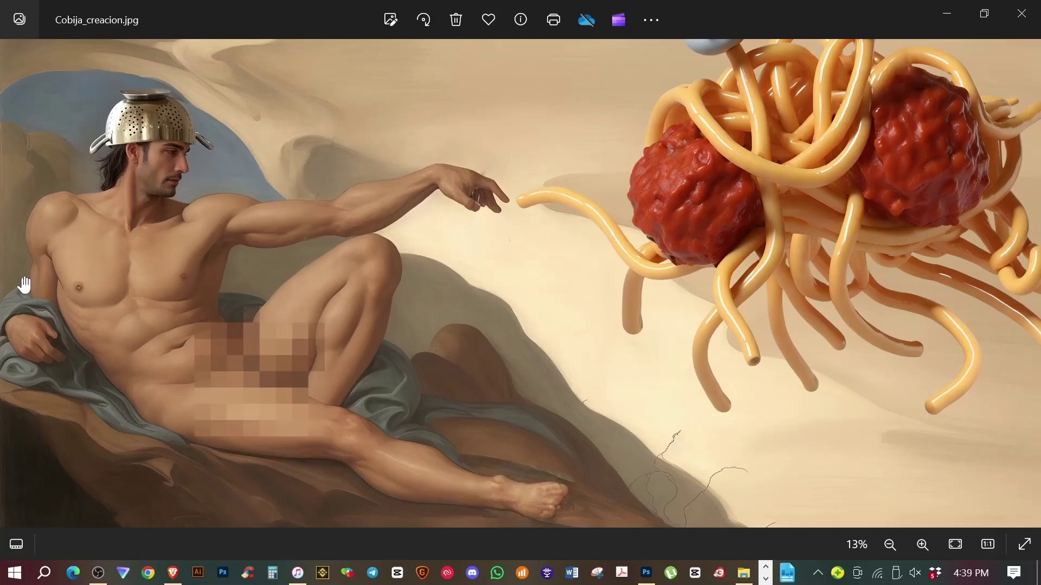
scroll(24, 285, down, 2)
scroll(25, 284, down, 1)
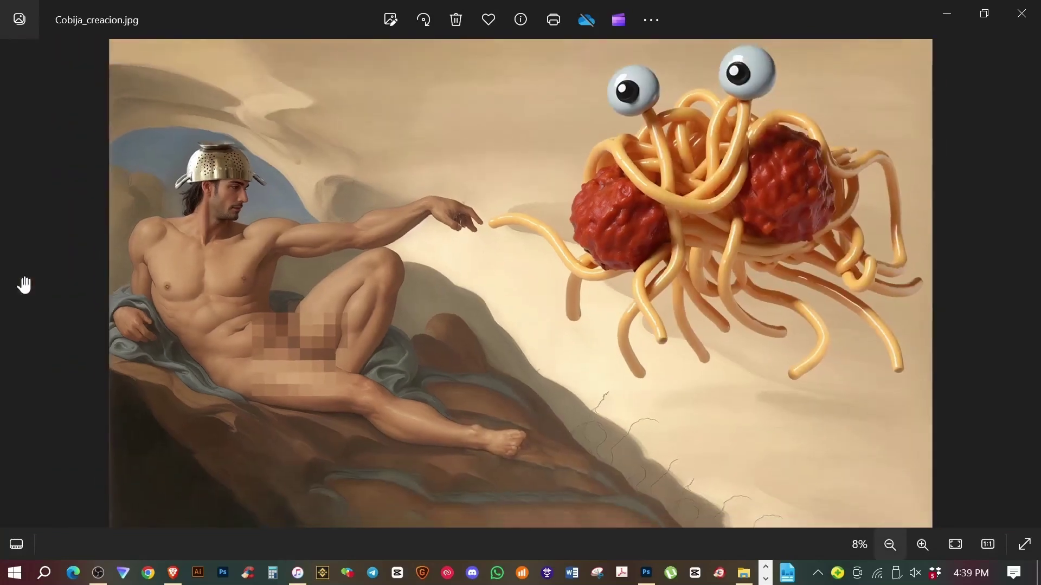
scroll(25, 285, down, 1)
scroll(24, 284, down, 1)
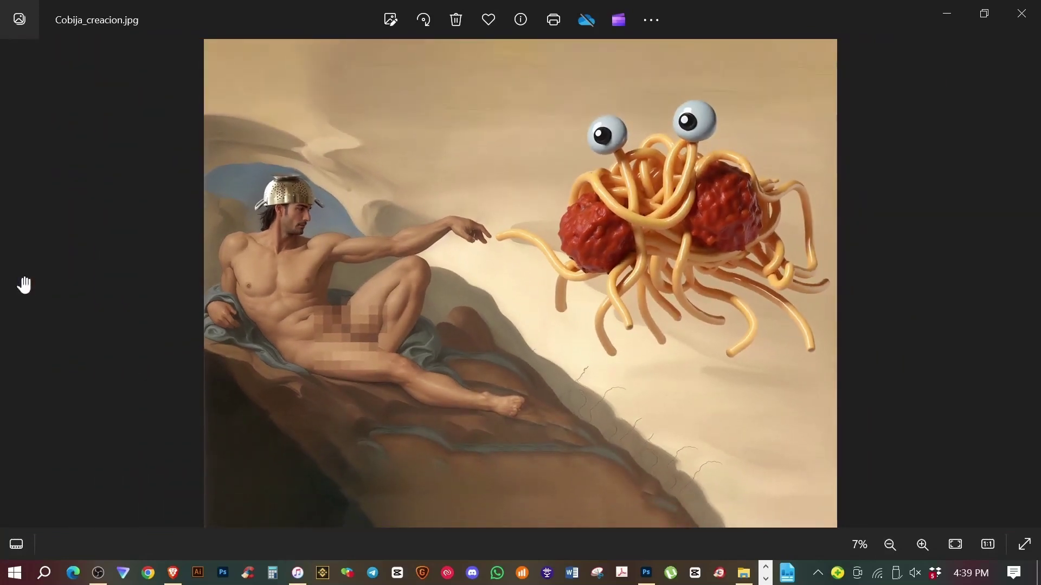
click(1019, 21)
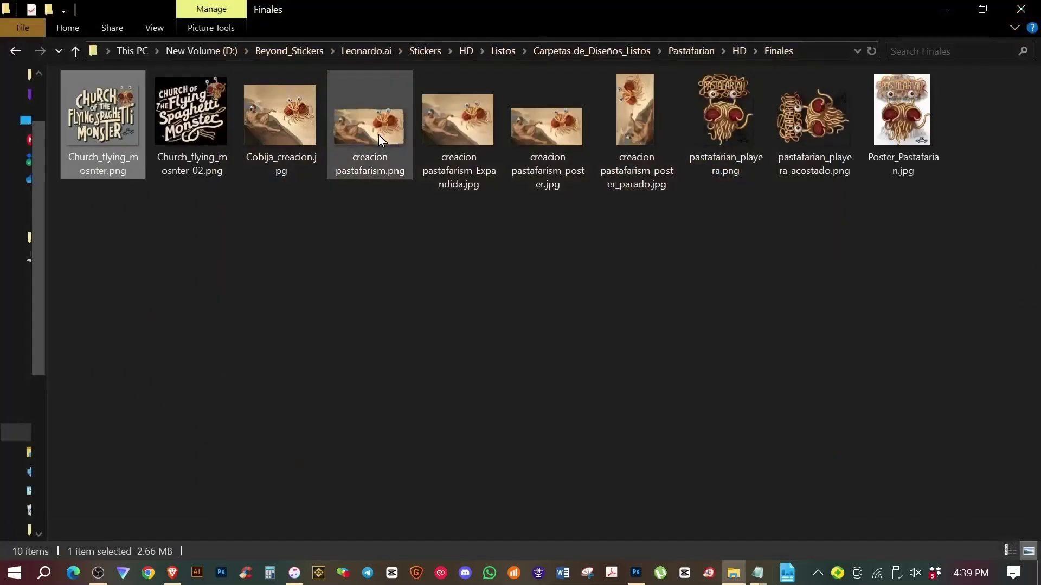
View creacion pastafarism.png and creacion pastafarism_Expandida.jpg.
double_click(379, 124)
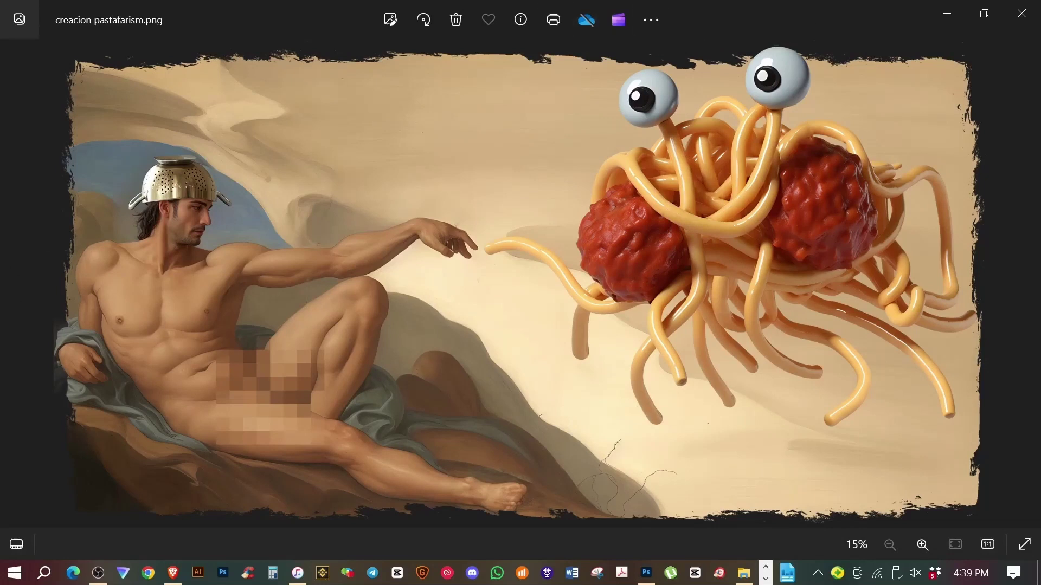
click(1021, 13)
double_click(480, 127)
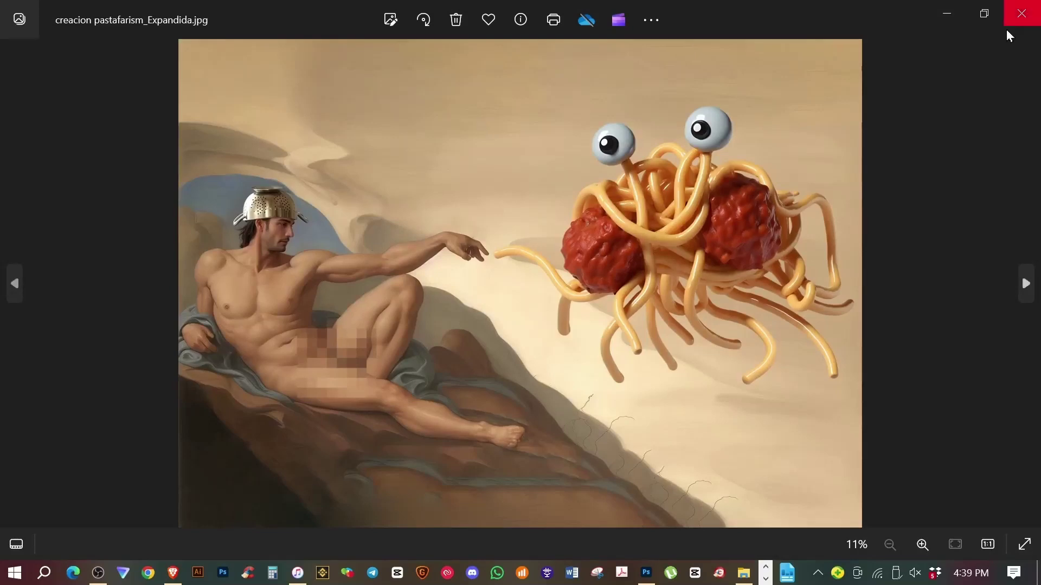
click(1021, 16)
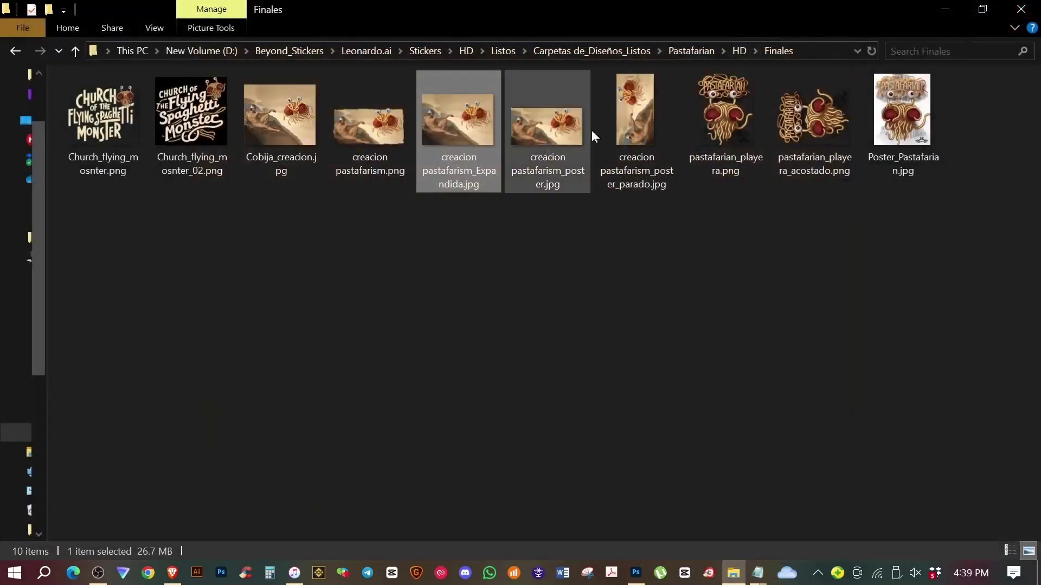
View the pastafarian_playera.png shirt design and Poster_Pastafarian.jpg.
double_click(725, 103)
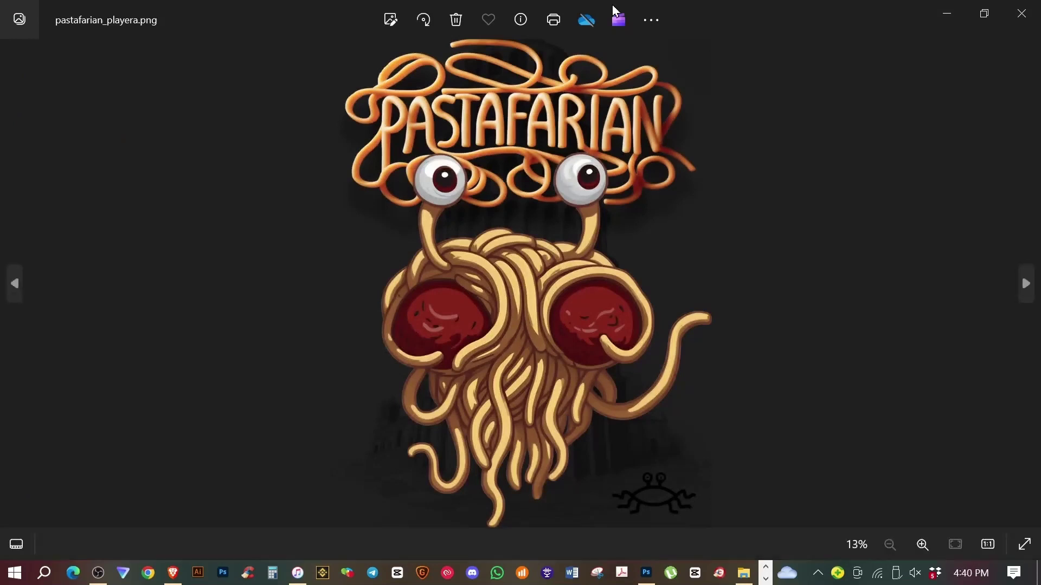
key(Escape)
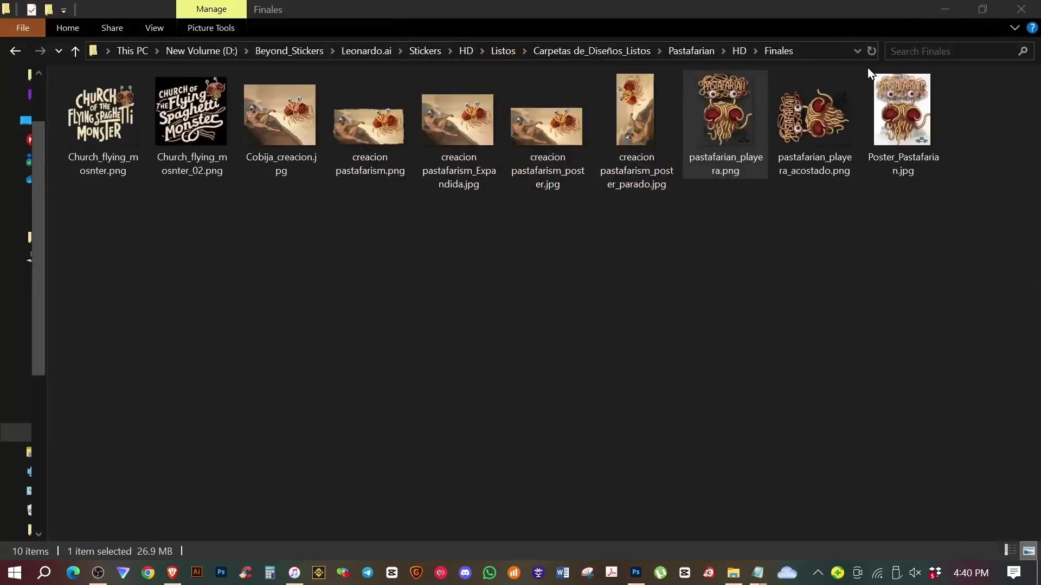
double_click(903, 99)
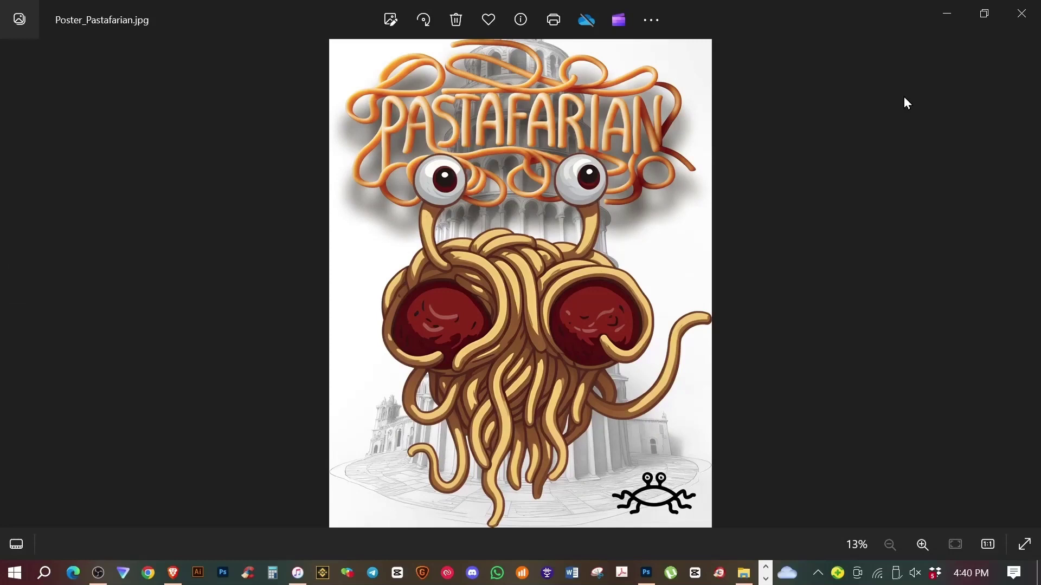
key(Escape)
In Flying_lettering_02.psd, toggle Layer 3, zoom on the monster's meatballs, then zoom back out.
click(637, 575)
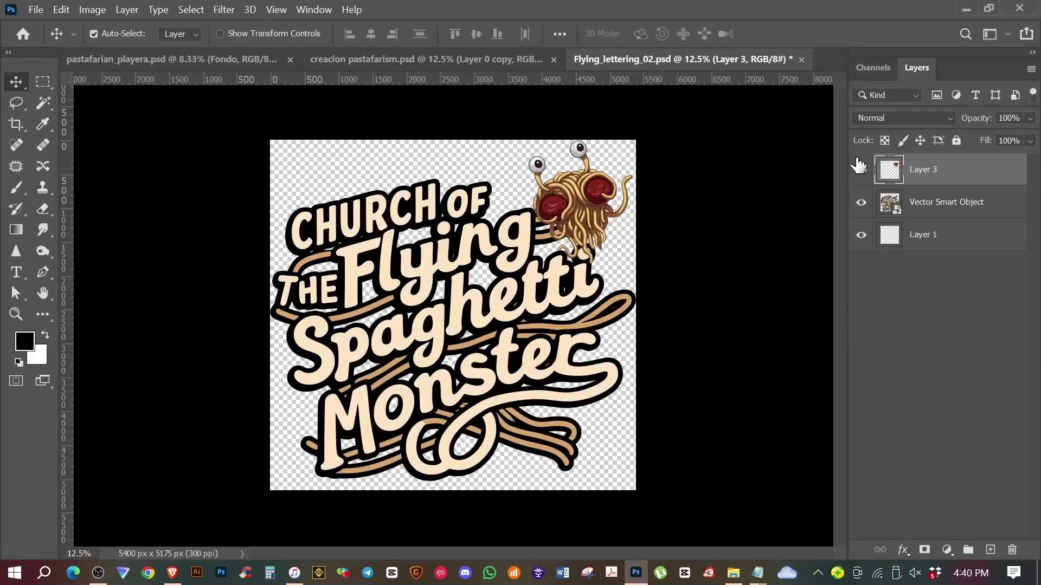
click(861, 171)
drag(553, 198, 528, 240)
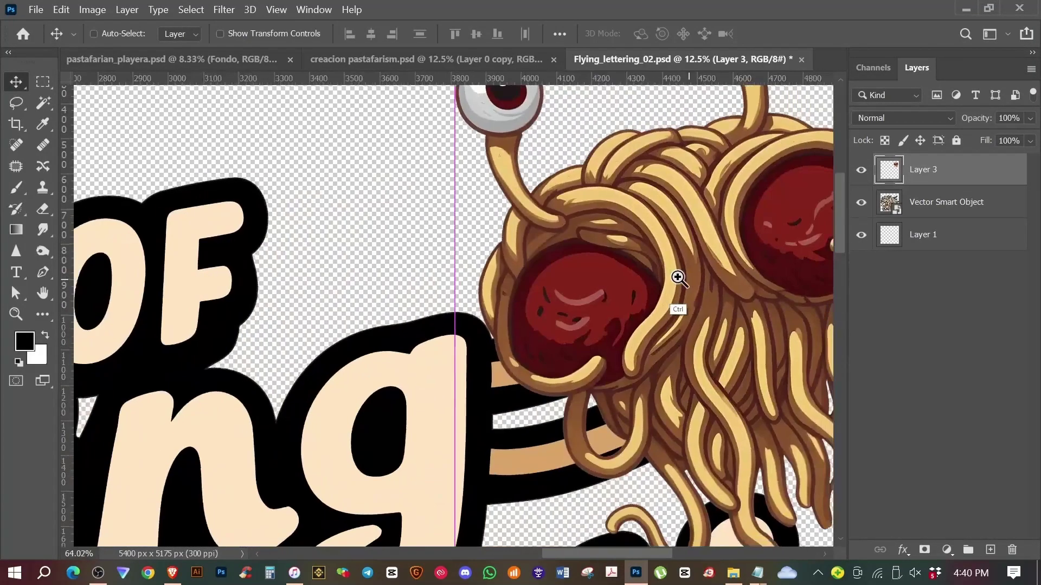
scroll(564, 201, down, 10)
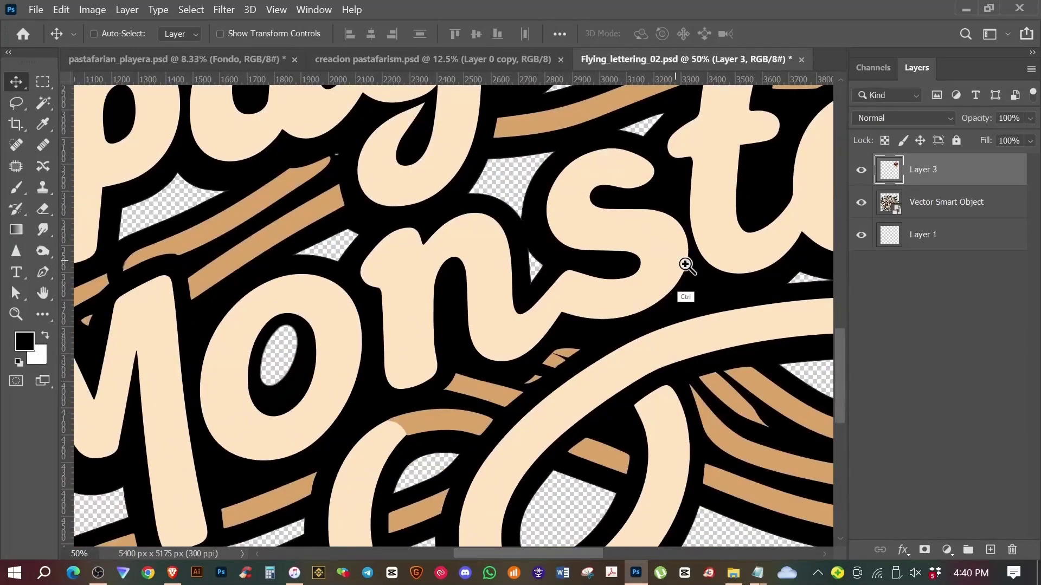
drag(686, 267, 635, 240)
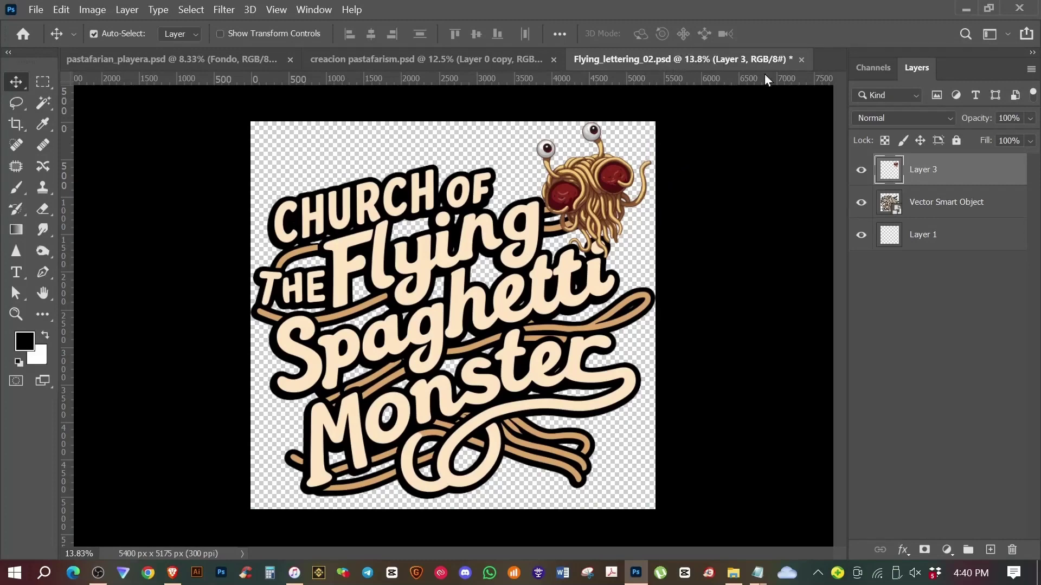
Switch to creacion pastafarism.psd, zoom into the man's head, then pan out to the full scene.
click(542, 59)
scroll(320, 322, up, 5)
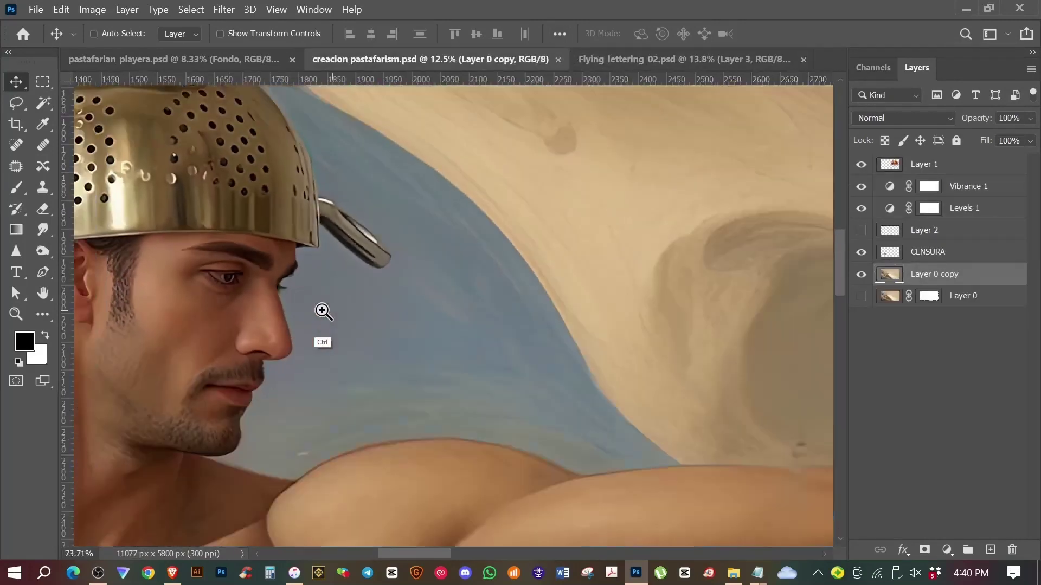
scroll(318, 322, down, 1)
scroll(306, 322, down, 1)
mouse_move(305, 322)
mouse_down()
mouse_move(512, 295)
mouse_move(495, 147)
mouse_up()
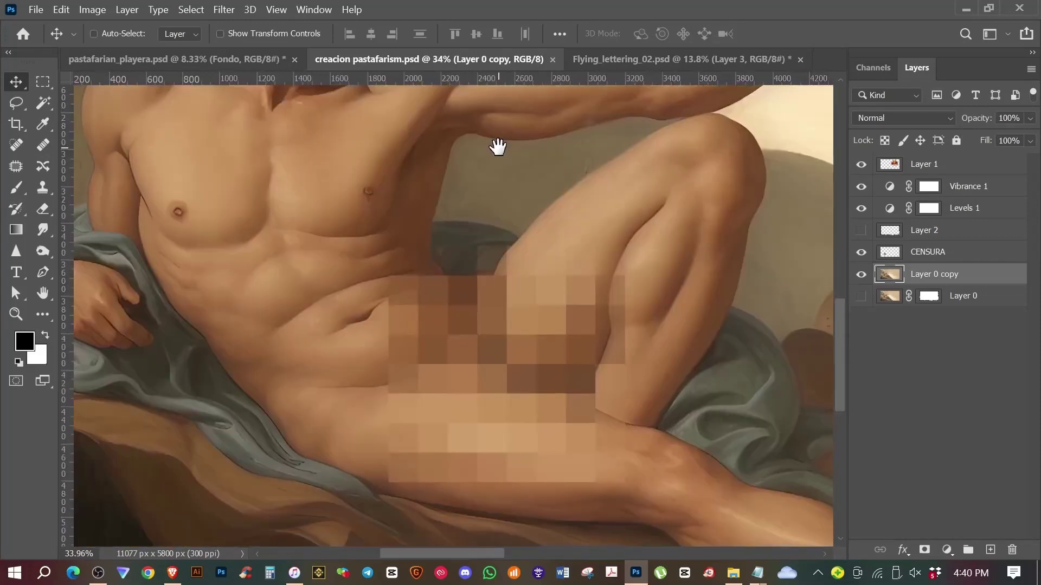
scroll(639, 311, down, 5)
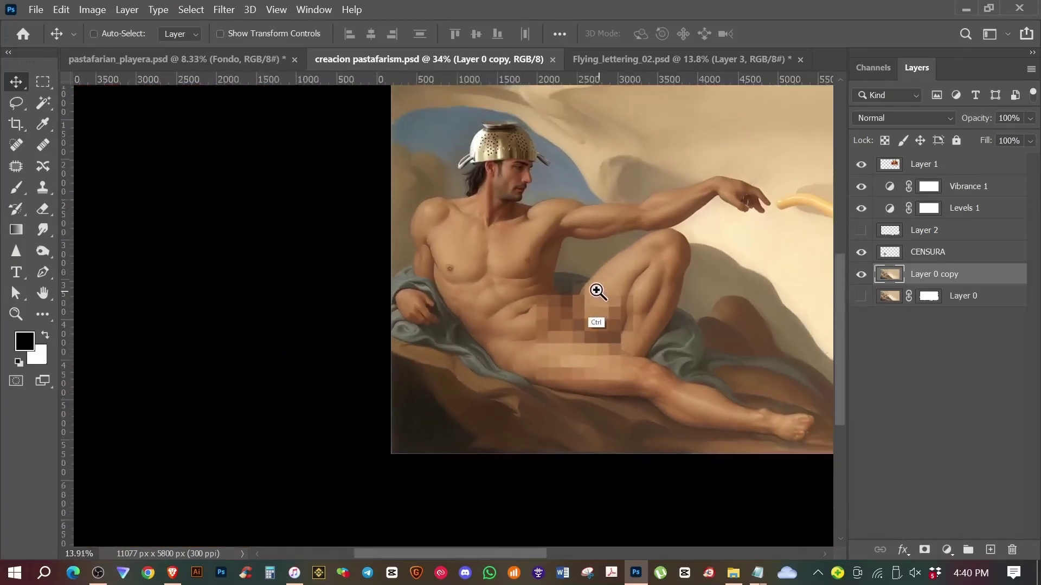
scroll(713, 236, up, 2)
drag(575, 211, 495, 234)
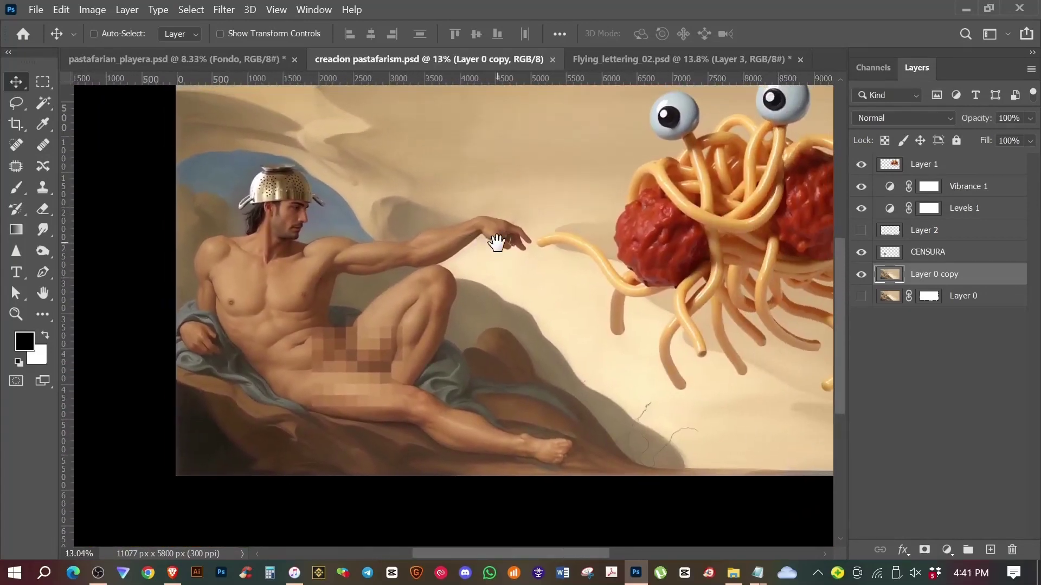
drag(622, 158, 565, 202)
key(ctrl)
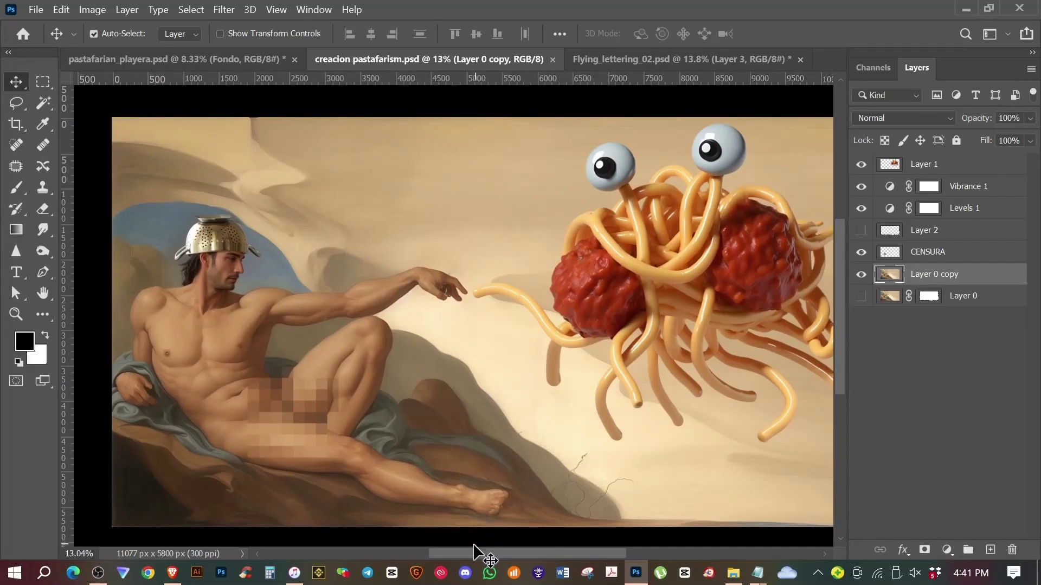
scroll(343, 414, left, 1)
click(343, 414)
click(860, 252)
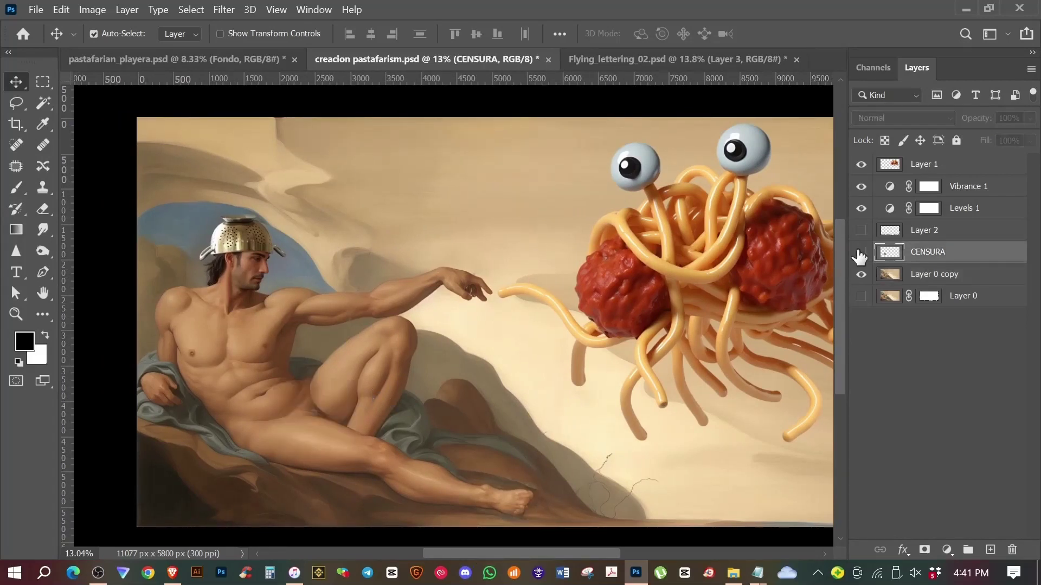
click(861, 252)
click(860, 252)
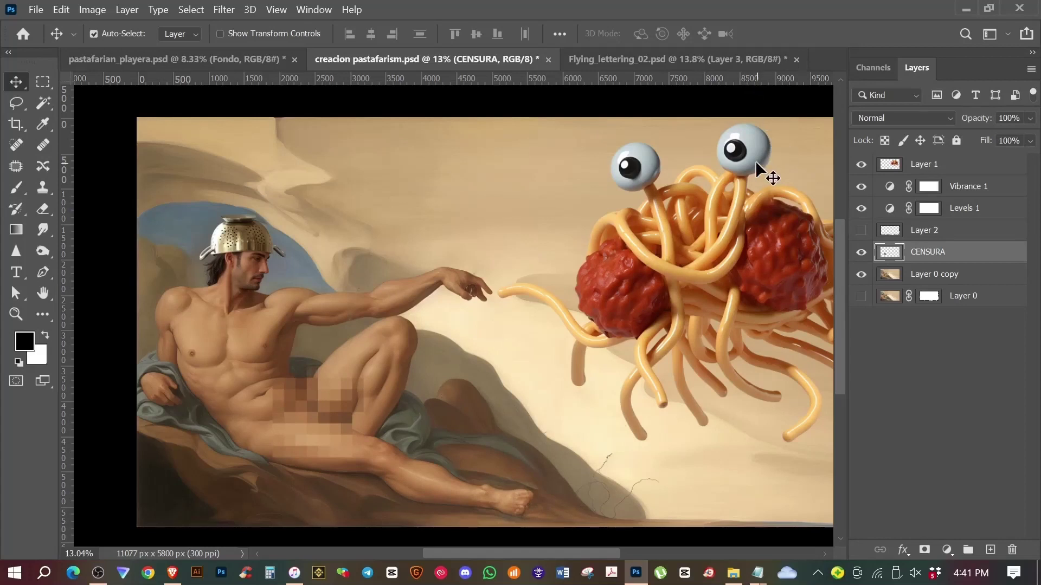
scroll(759, 171, down, 1)
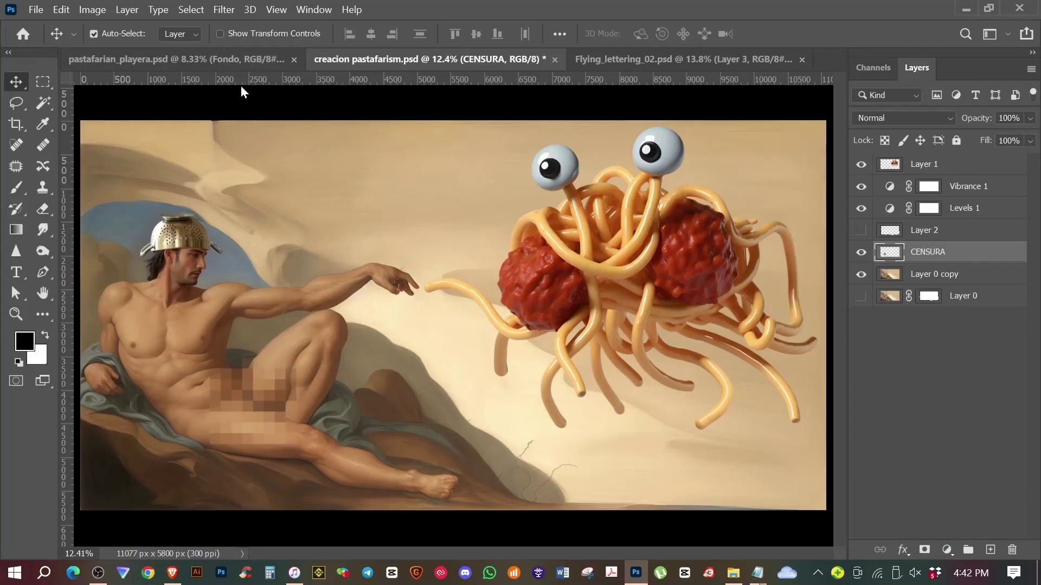
click(232, 60)
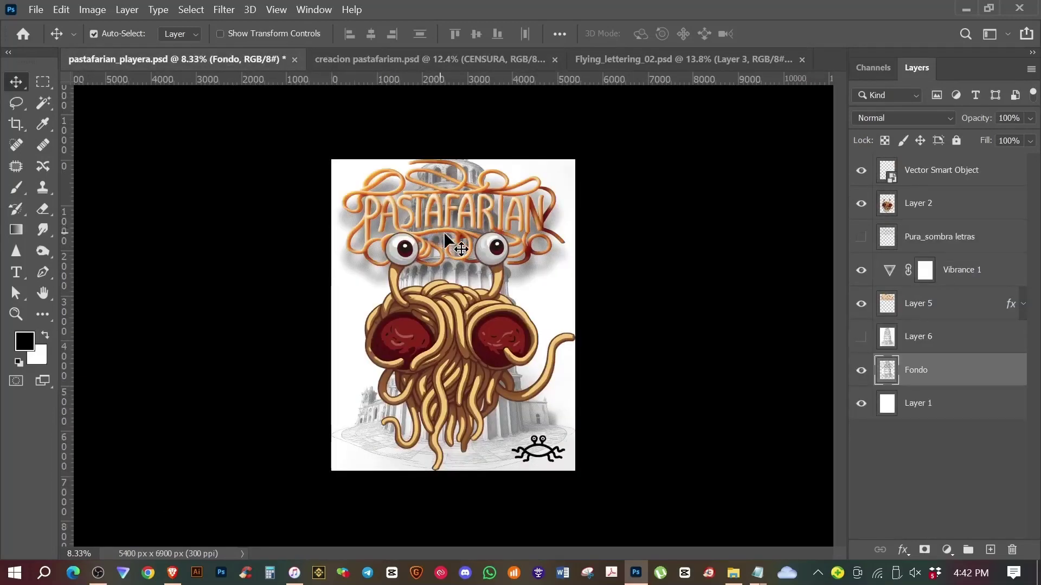
click(520, 265)
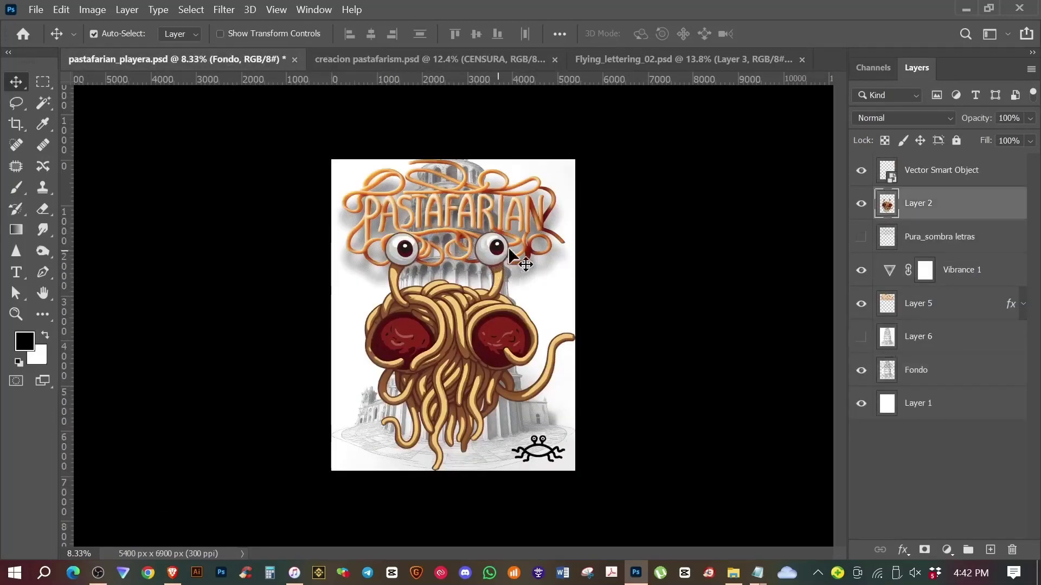
click(860, 203)
click(922, 303)
click(861, 303)
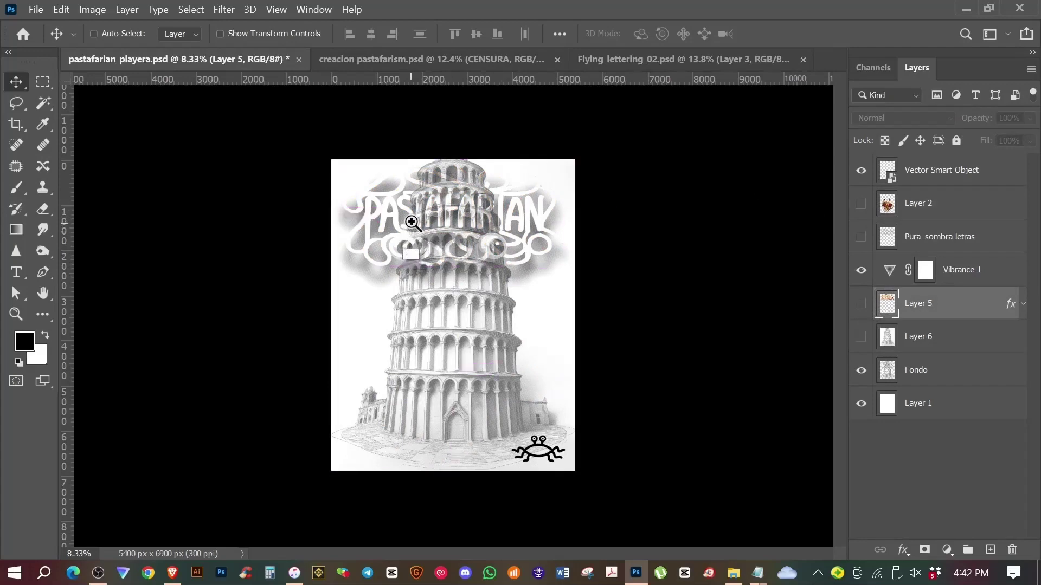
scroll(424, 233, up, 5)
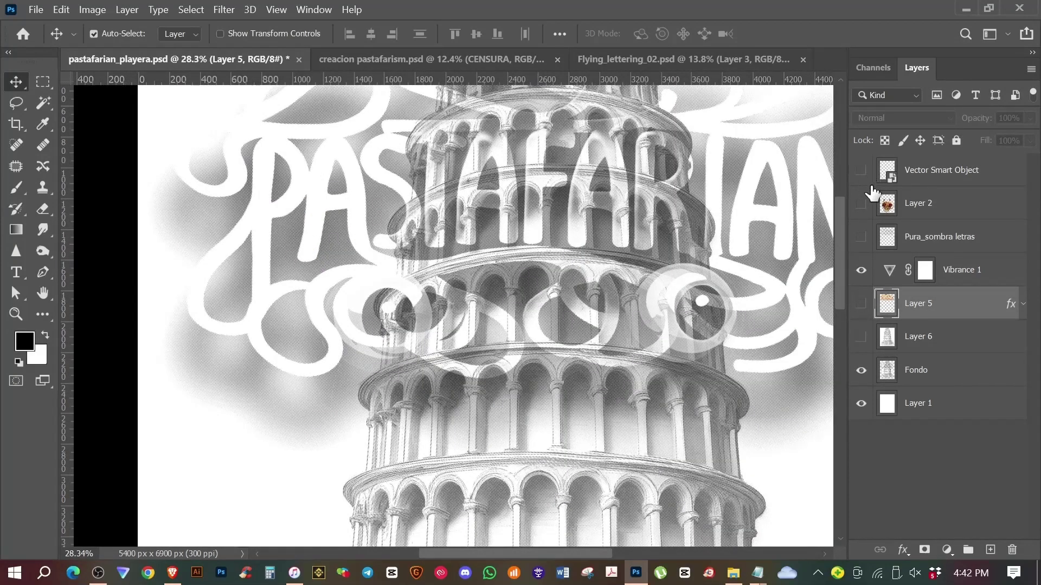
click(862, 171)
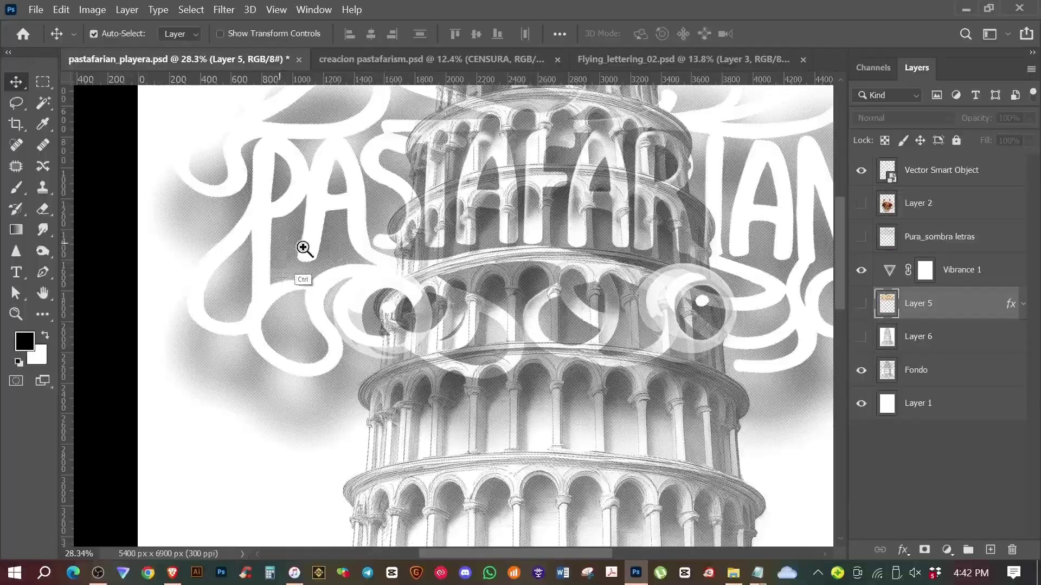
scroll(302, 251, up, 3)
scroll(315, 290, down, 5)
drag(316, 290, 553, 262)
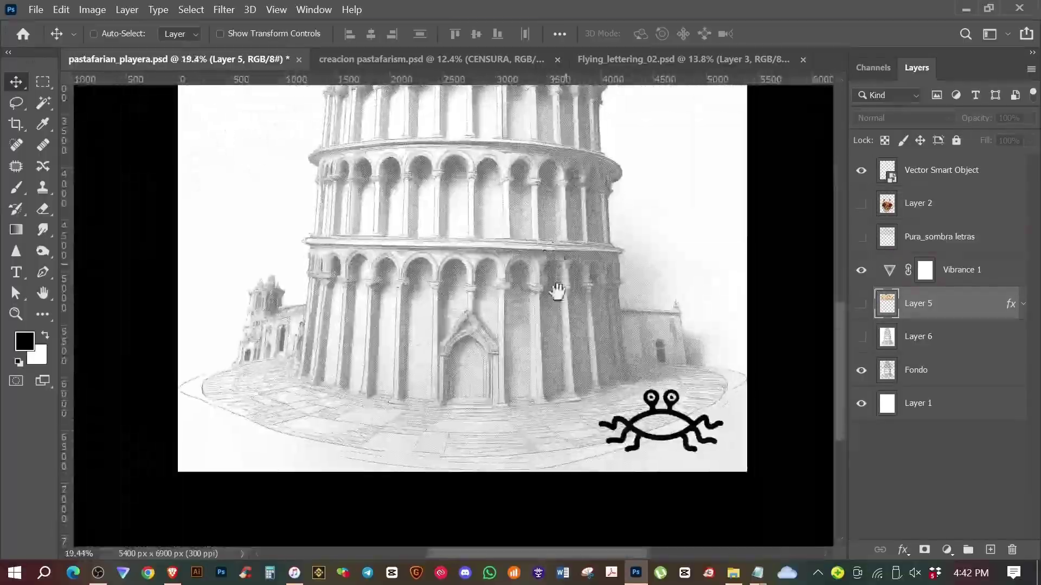
mouse_move(499, 379)
mouse_down()
mouse_move(597, 420)
mouse_move(548, 434)
mouse_move(495, 395)
mouse_up()
mouse_move(379, 294)
mouse_down()
mouse_move(413, 372)
mouse_move(467, 406)
mouse_move(397, 400)
mouse_move(471, 401)
mouse_up()
click(861, 336)
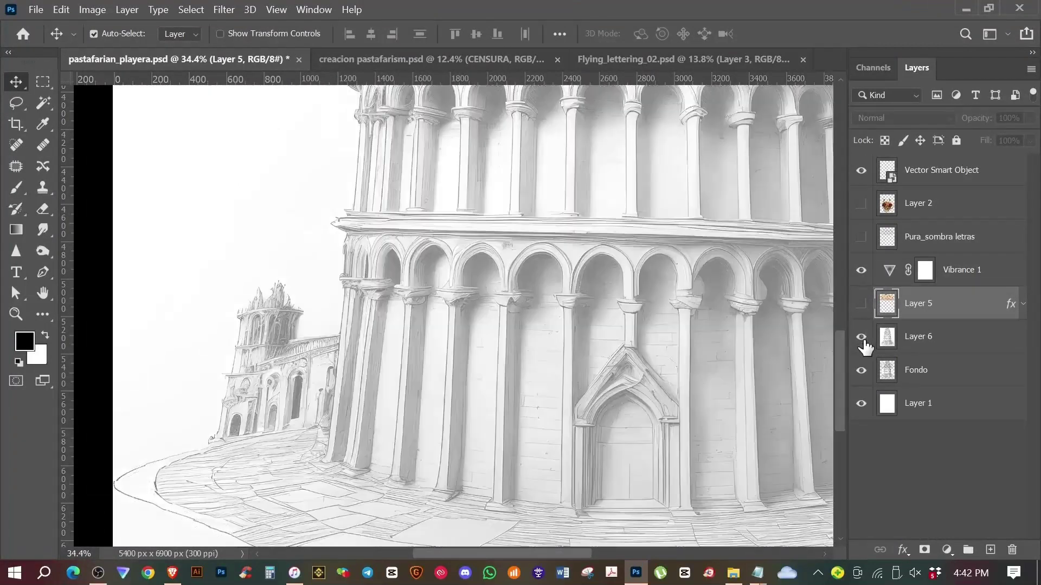
drag(537, 423, 550, 542)
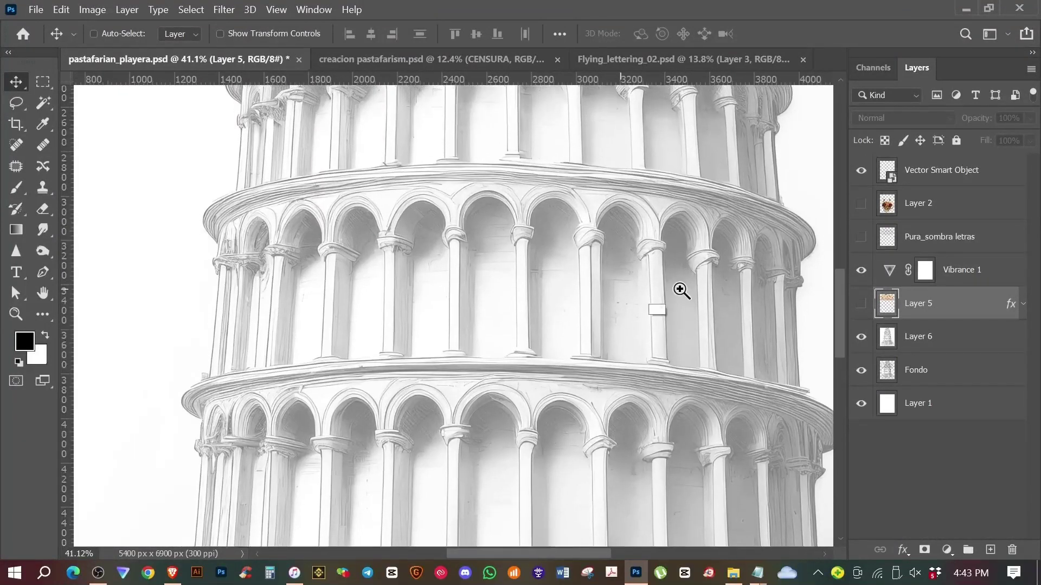
scroll(681, 290, down, 5)
click(861, 336)
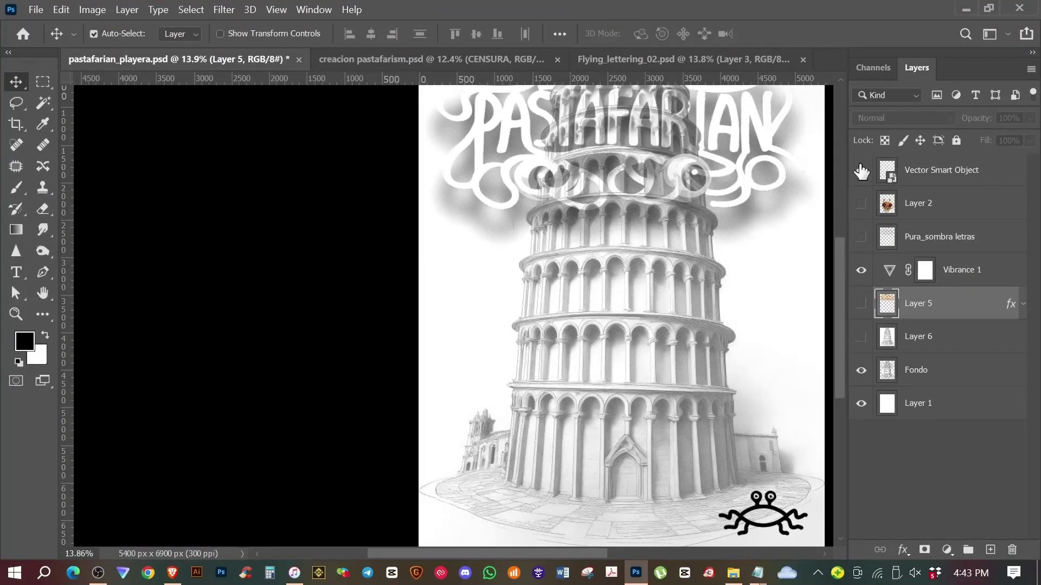
click(861, 303)
click(861, 236)
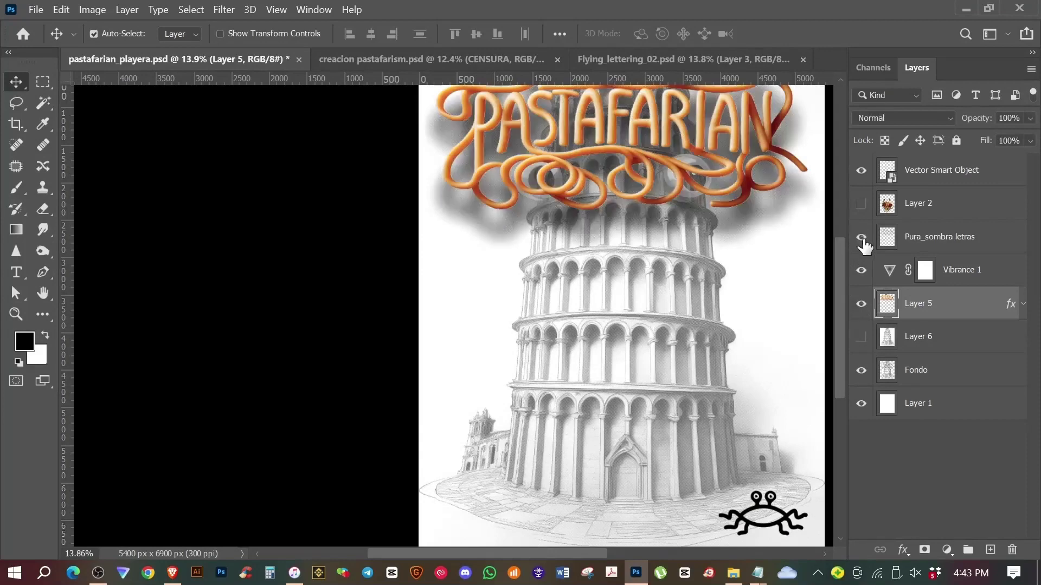
click(861, 237)
drag(775, 195, 696, 270)
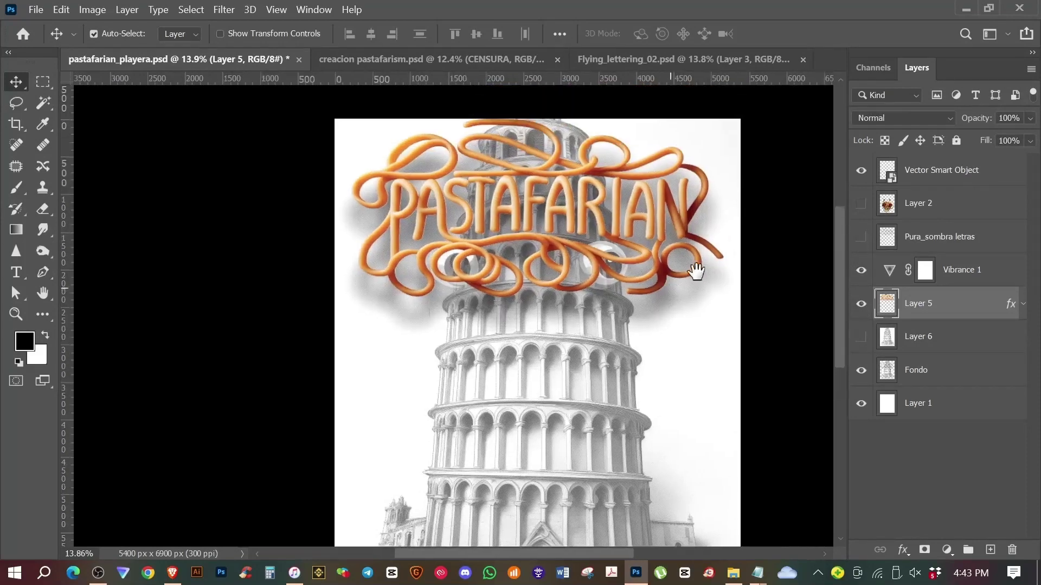
click(861, 204)
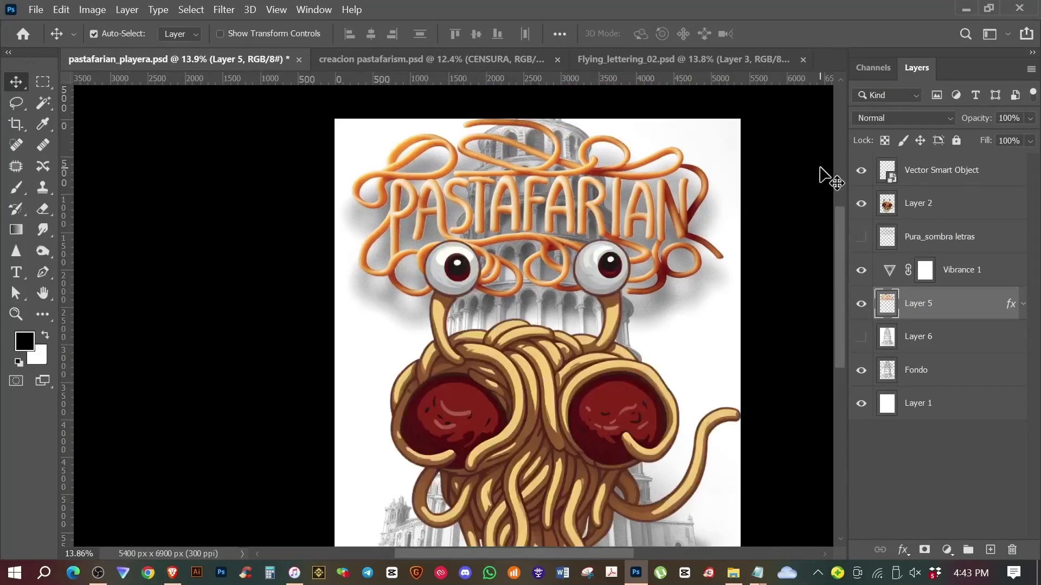
key(ctrl+0)
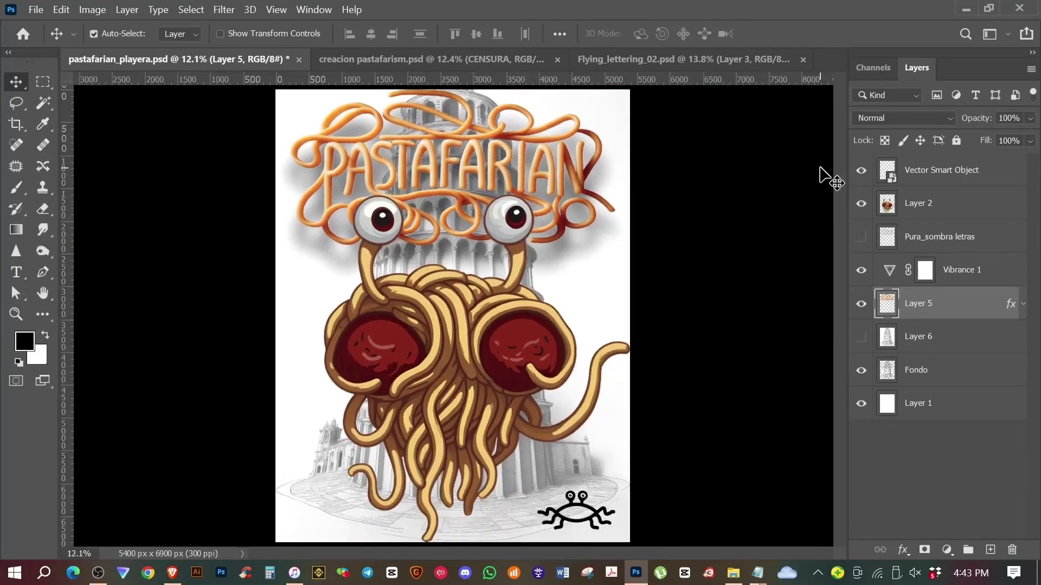
click(448, 58)
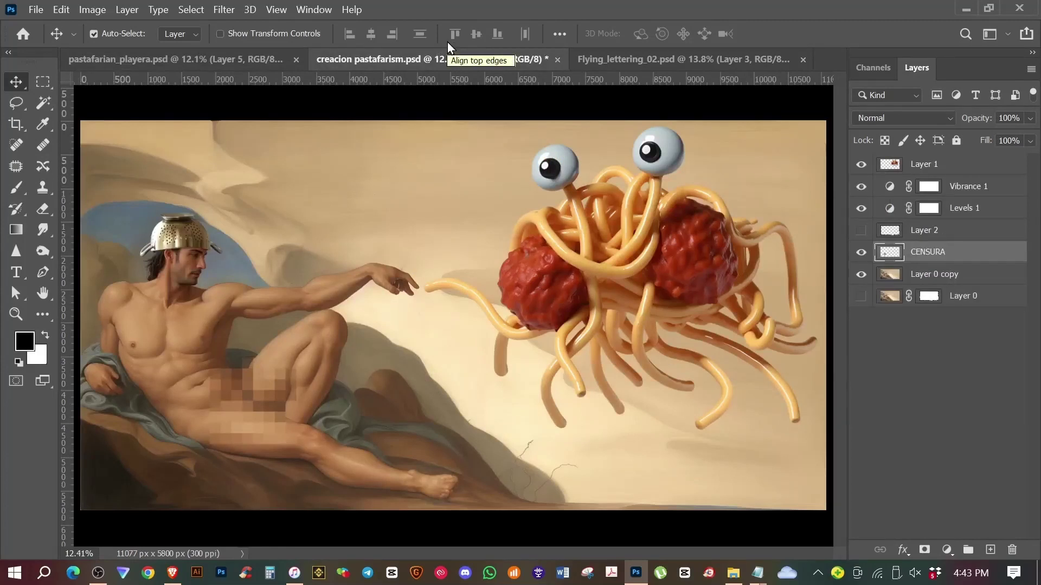
key(ctrl)
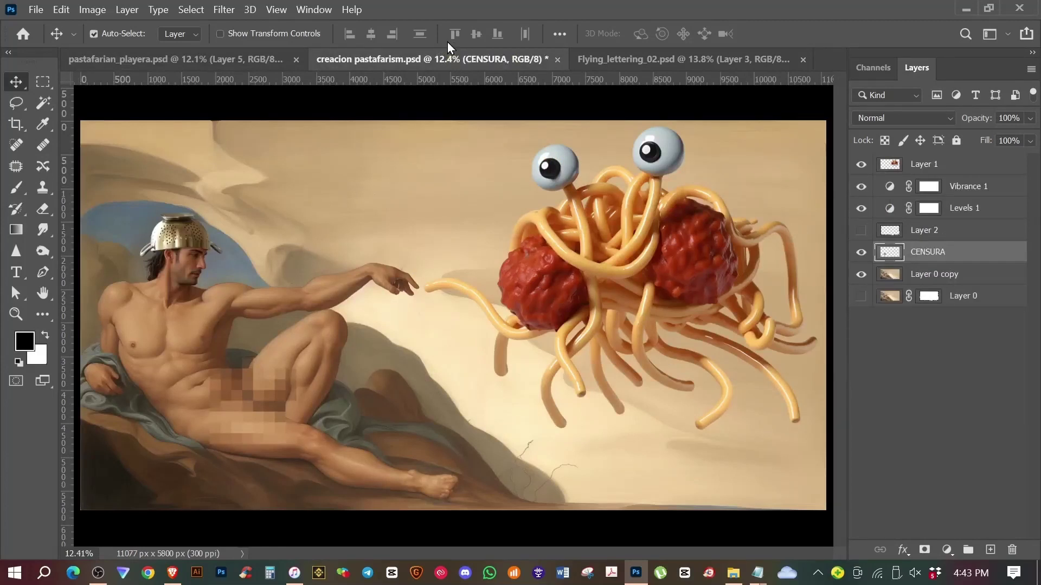